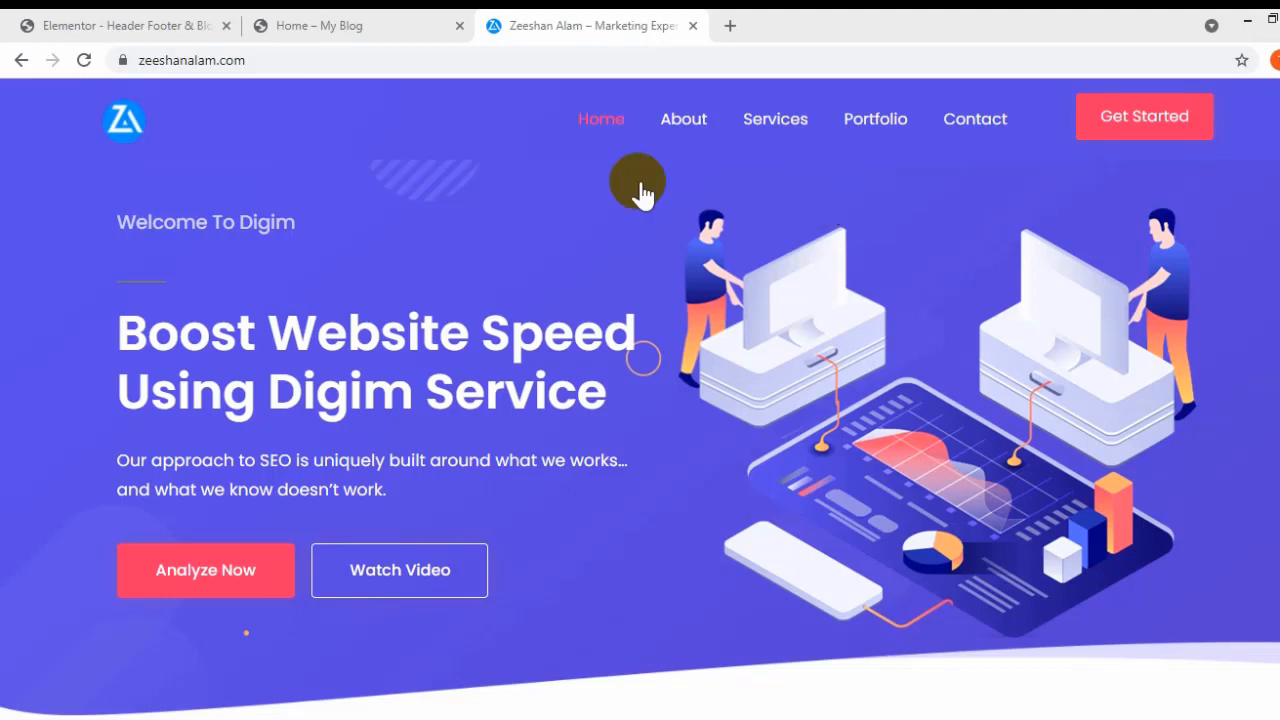
Step: Examine the existing header and hero area on the My Blog home page
click(95, 22)
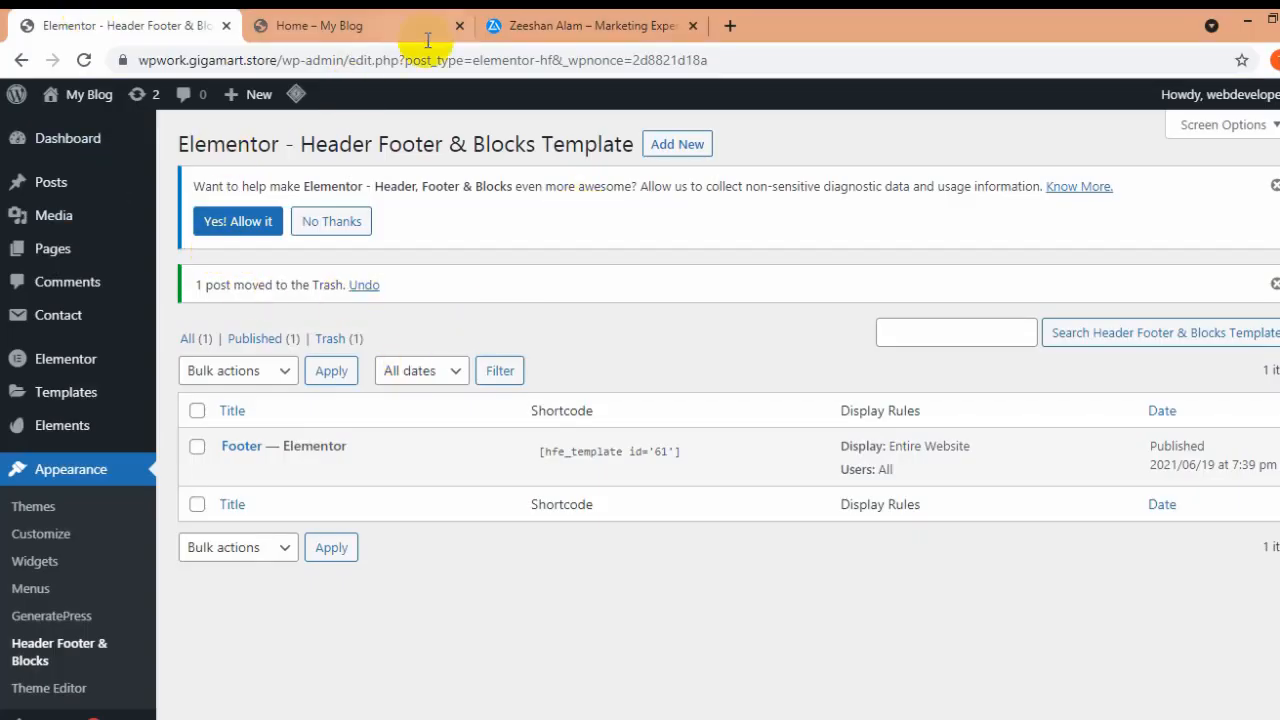
click(352, 26)
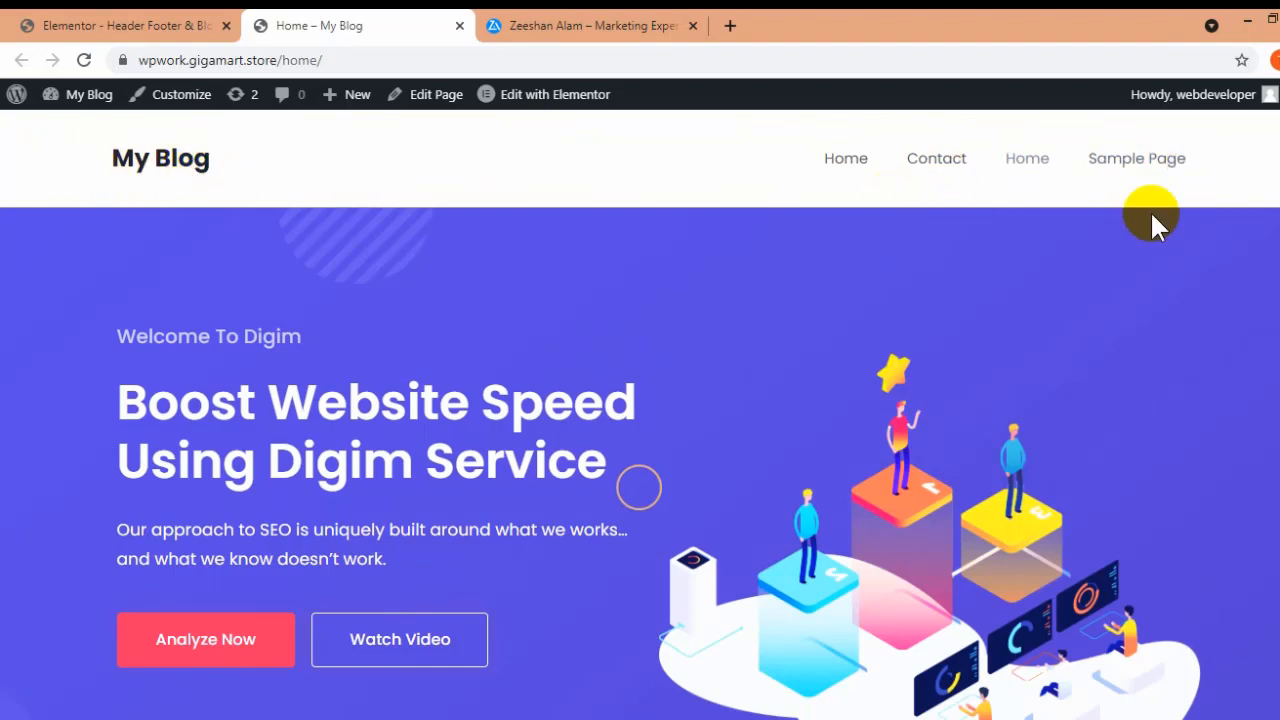
scroll(640, 414, down, 3)
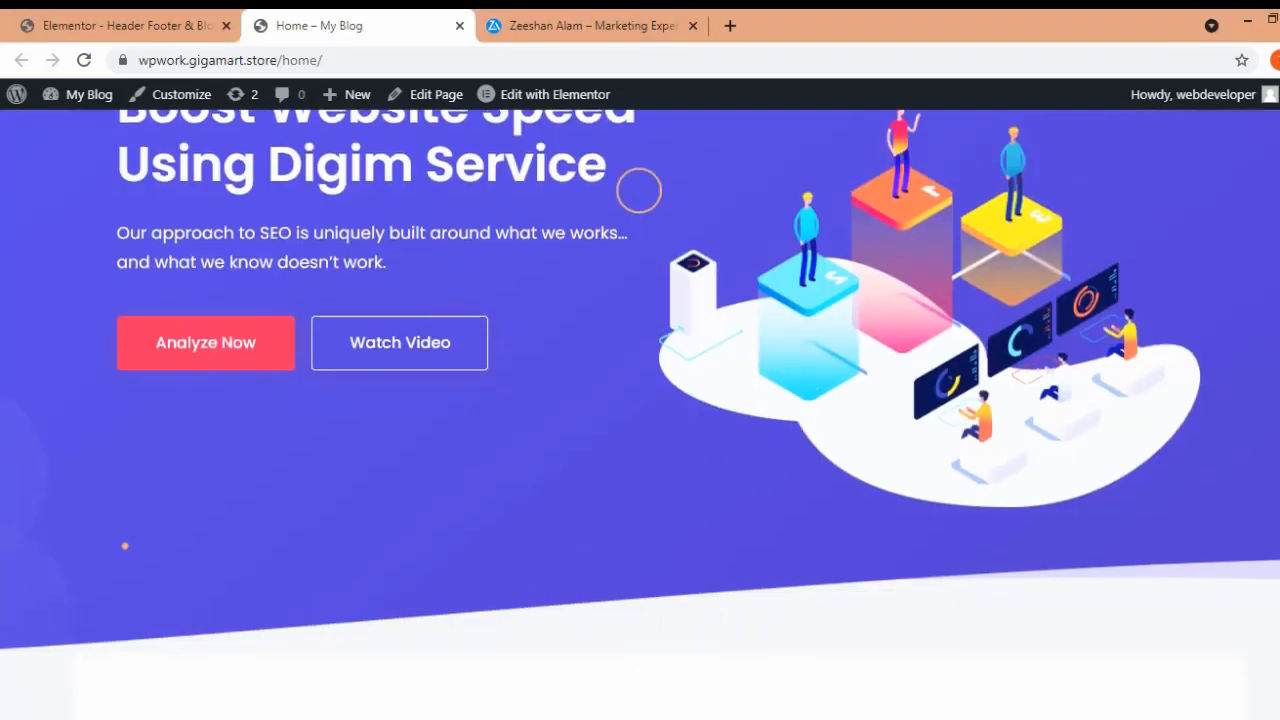
scroll(640, 414, up, 3)
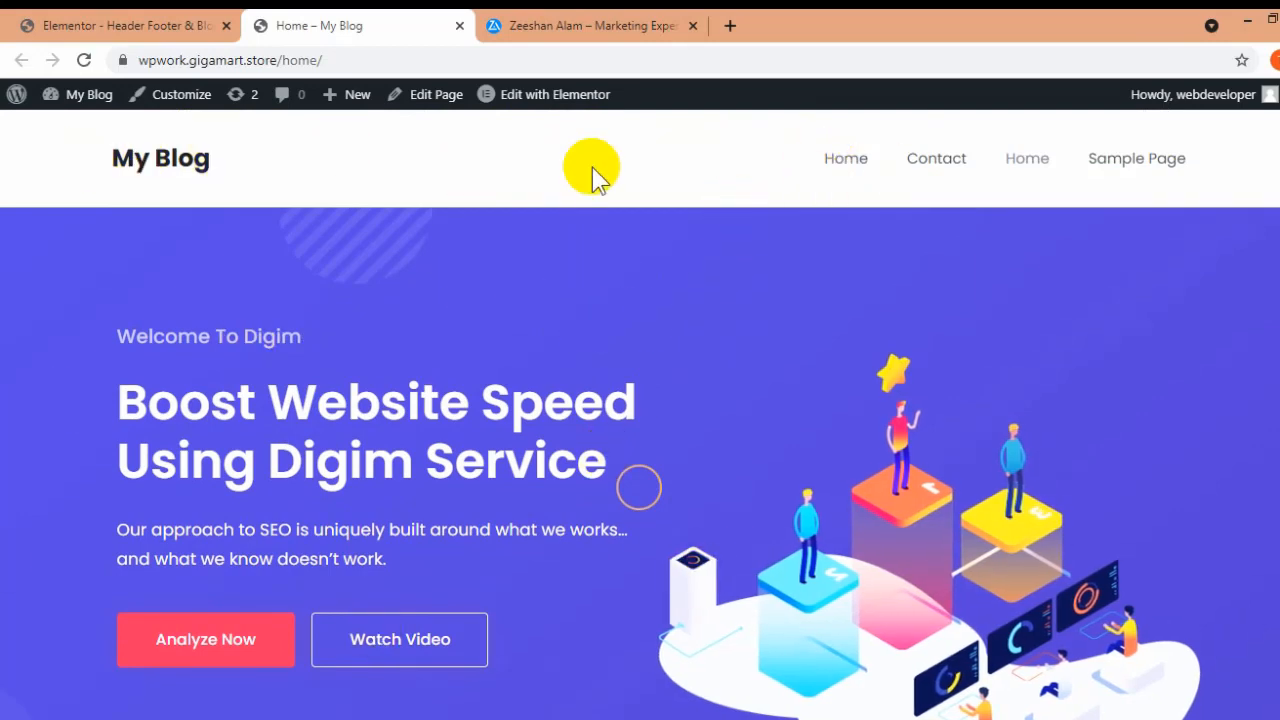
Step: Add a new Header Footer & Blocks template titled "header" with the template type Header
click(152, 22)
scroll(157, 535, down, 2)
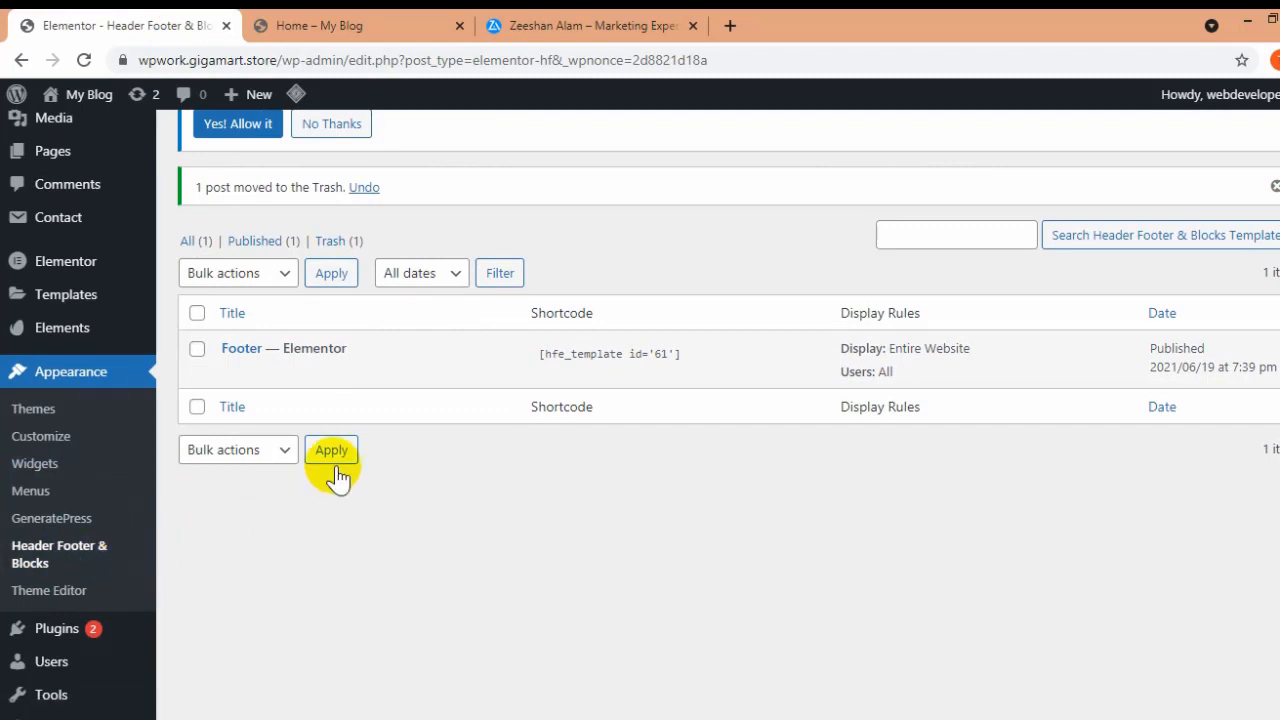
scroll(357, 460, up, 2)
click(677, 152)
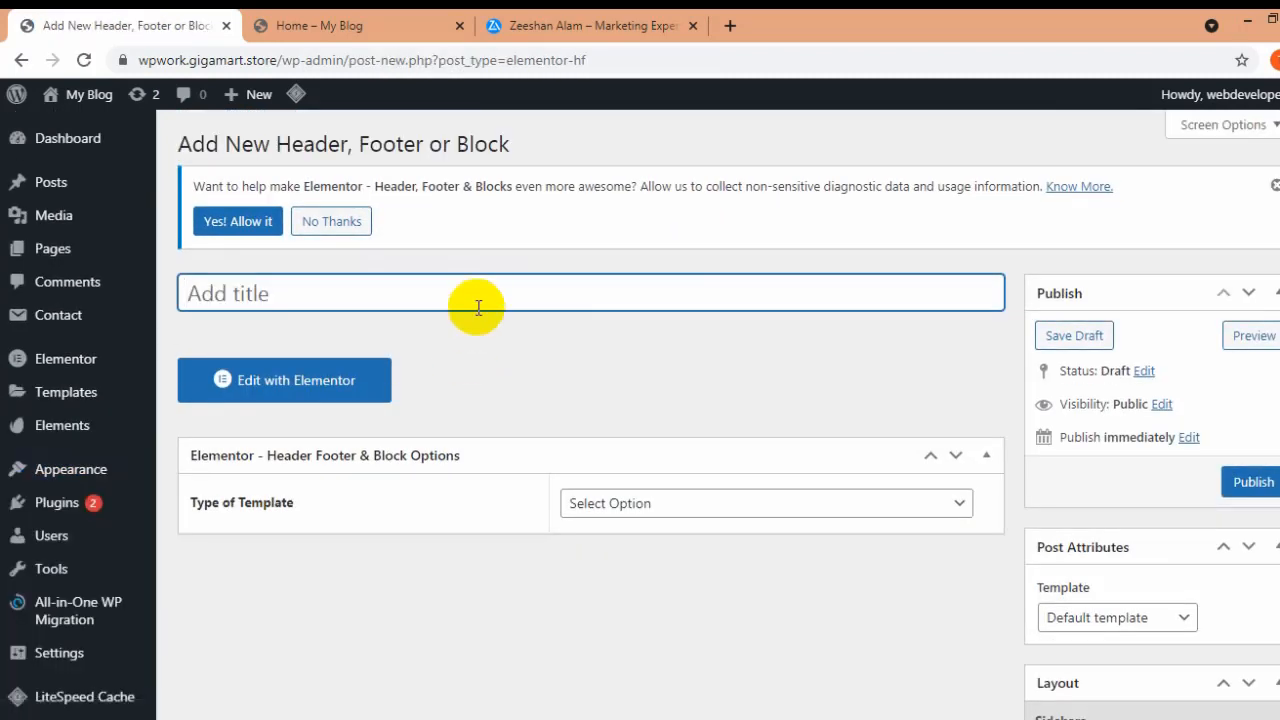
text(header)
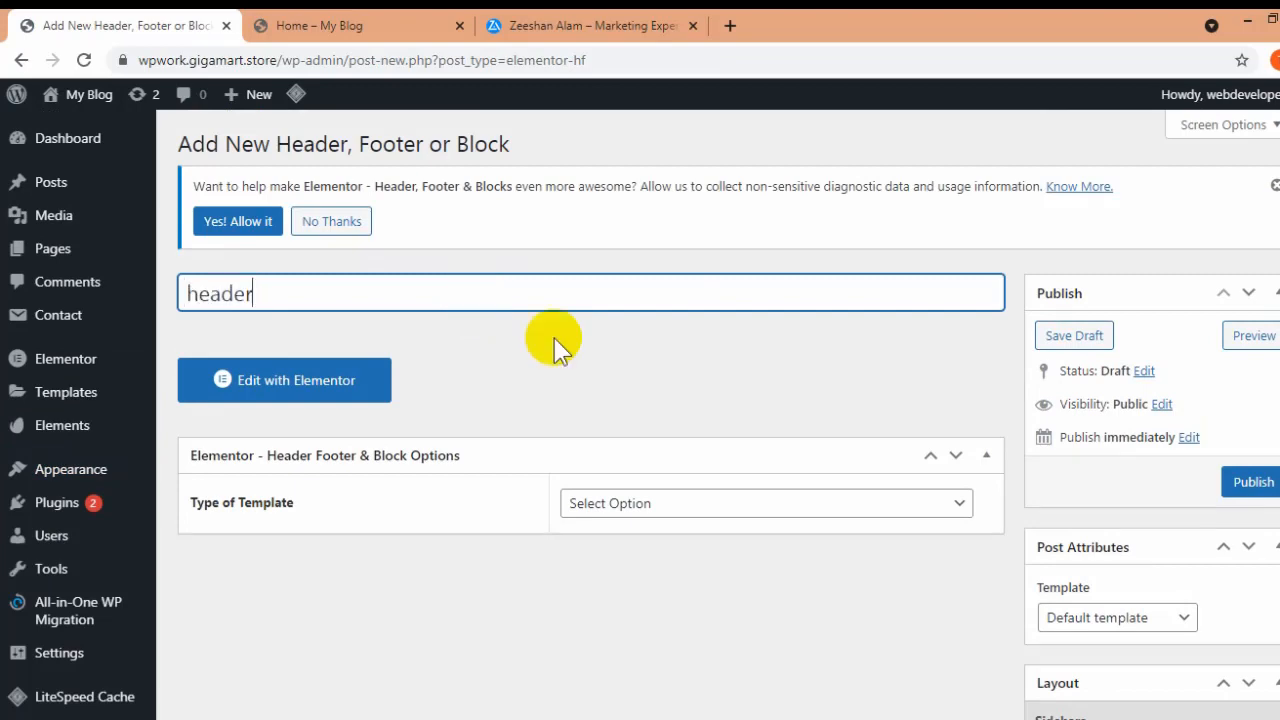
click(826, 503)
click(750, 549)
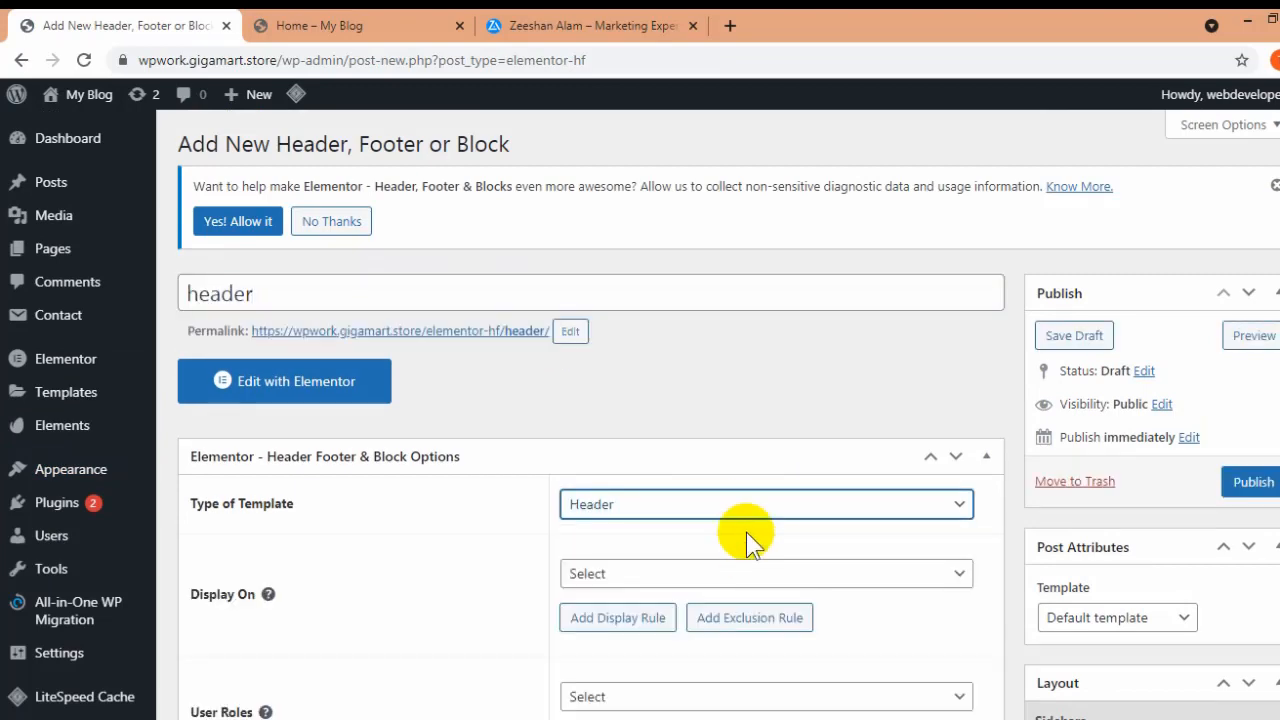
Step: Display the header template on the Entire Website for All user roles and publish it
scroll(749, 525, down, 2)
click(826, 381)
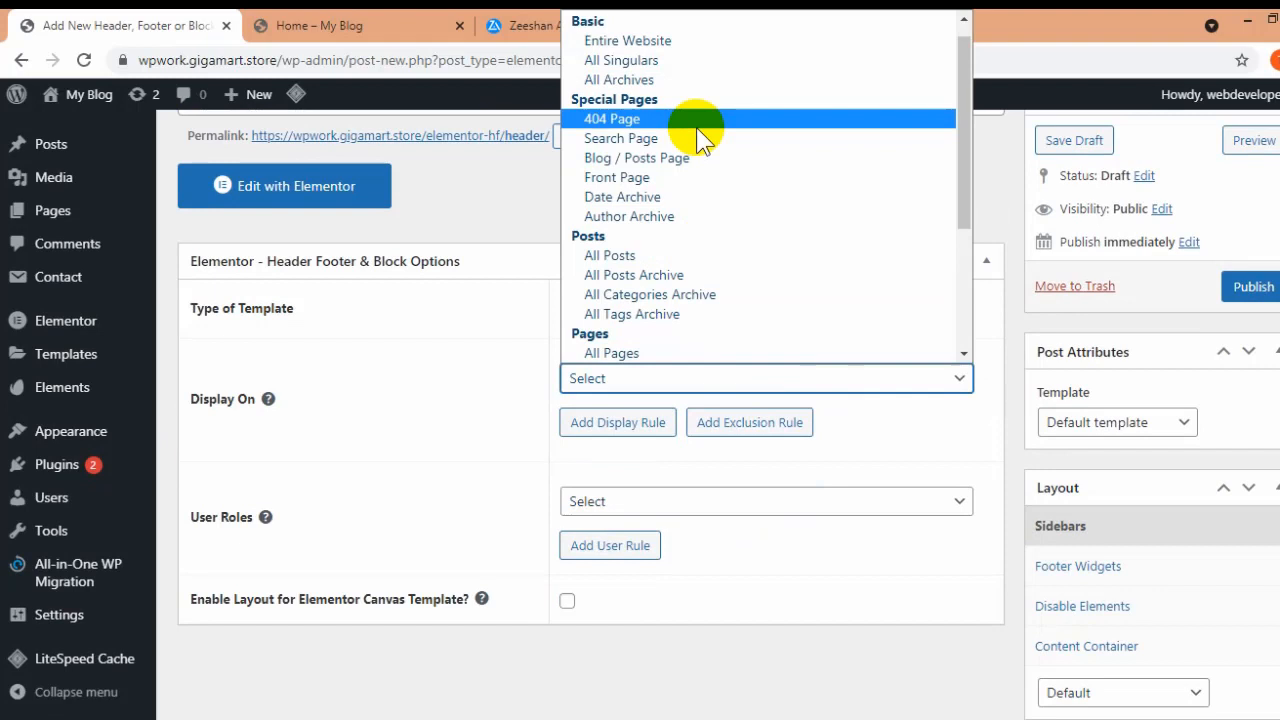
click(707, 42)
click(729, 500)
click(843, 321)
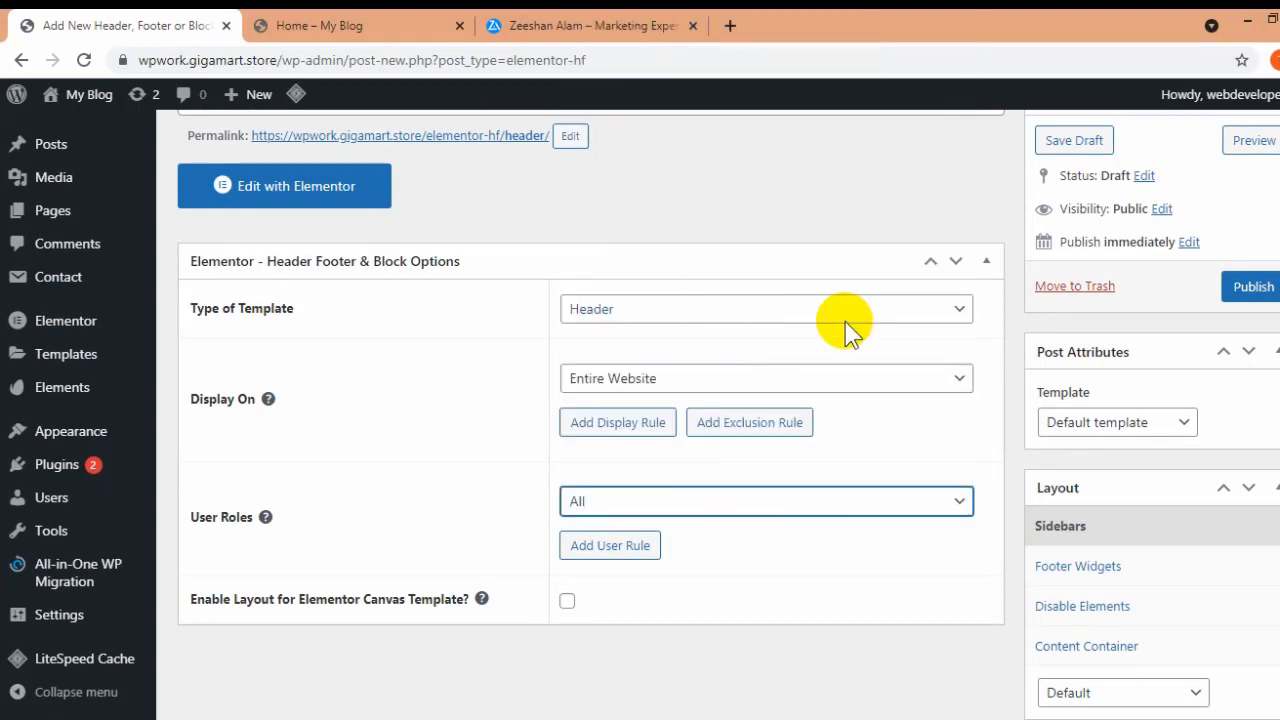
click(1254, 286)
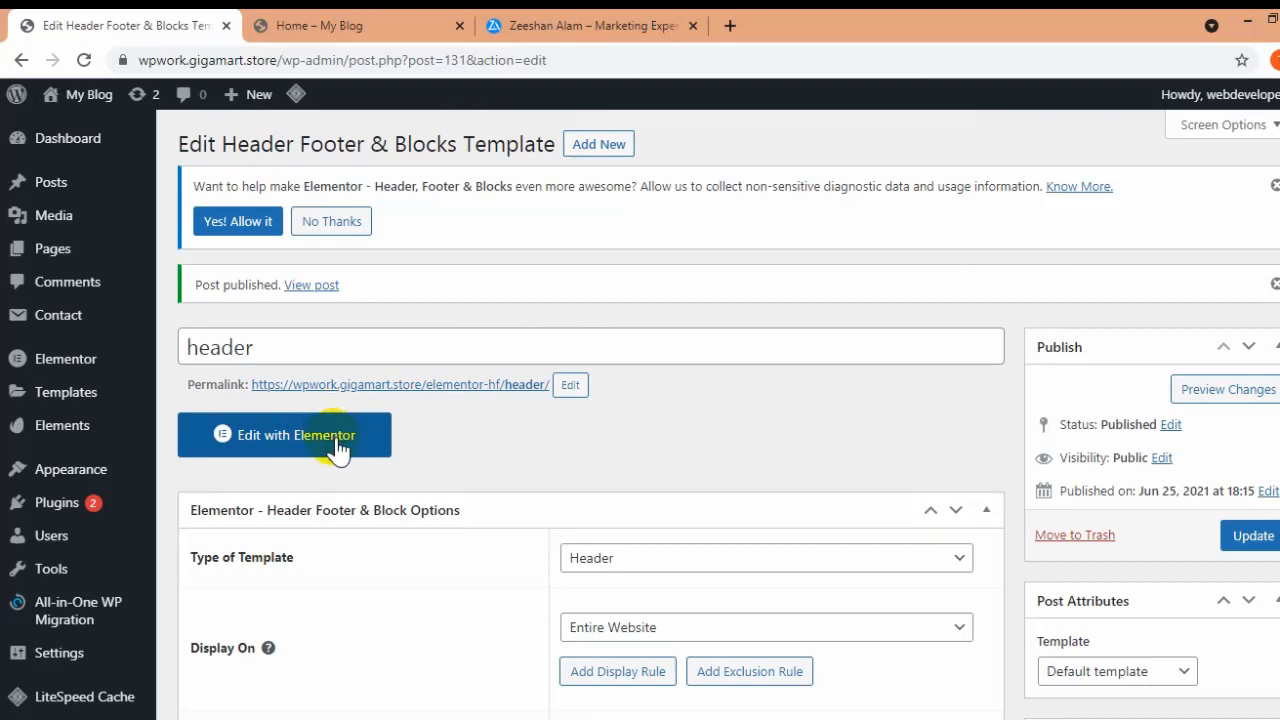
Step: Open the header template in Elementor and add a section with three equal columns
click(337, 450)
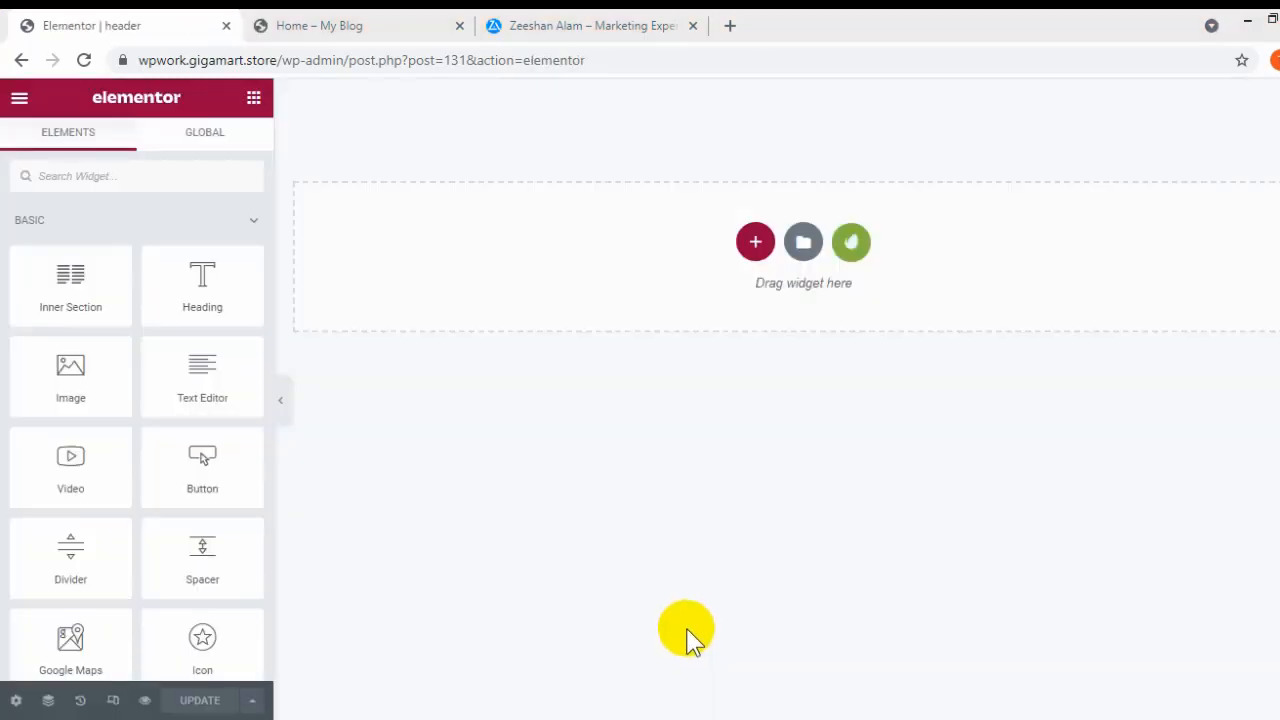
click(755, 241)
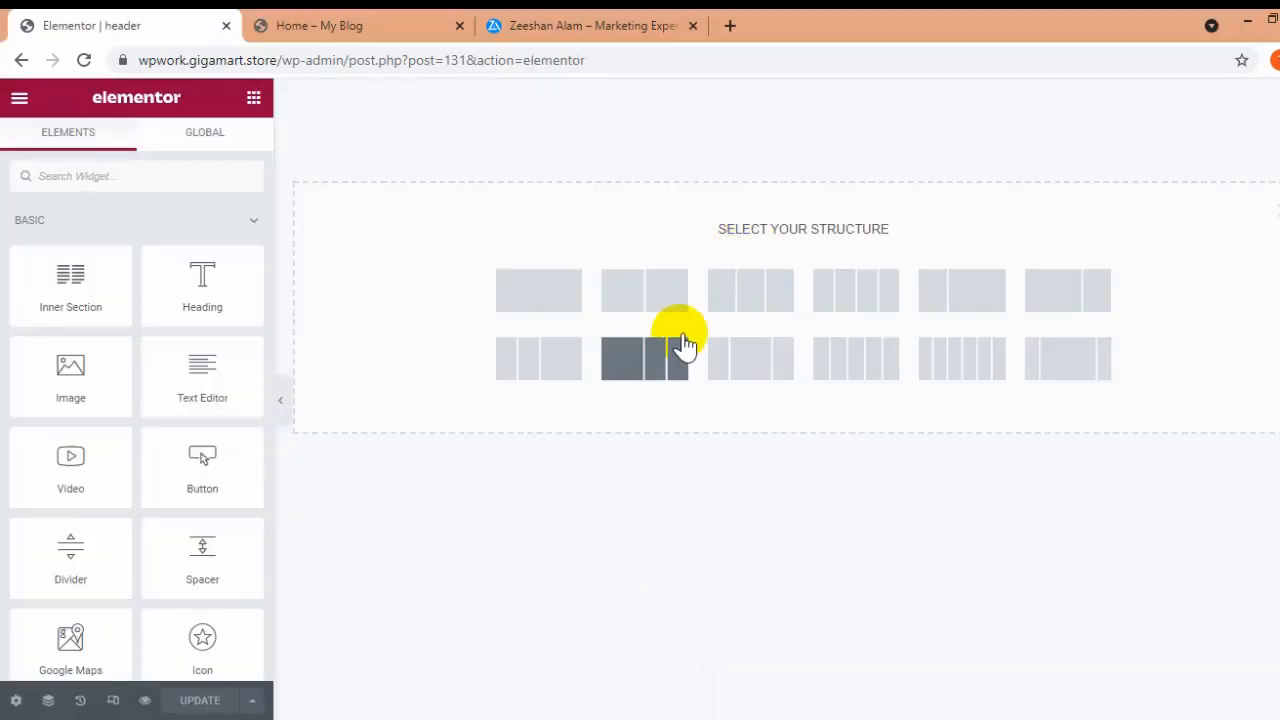
click(777, 313)
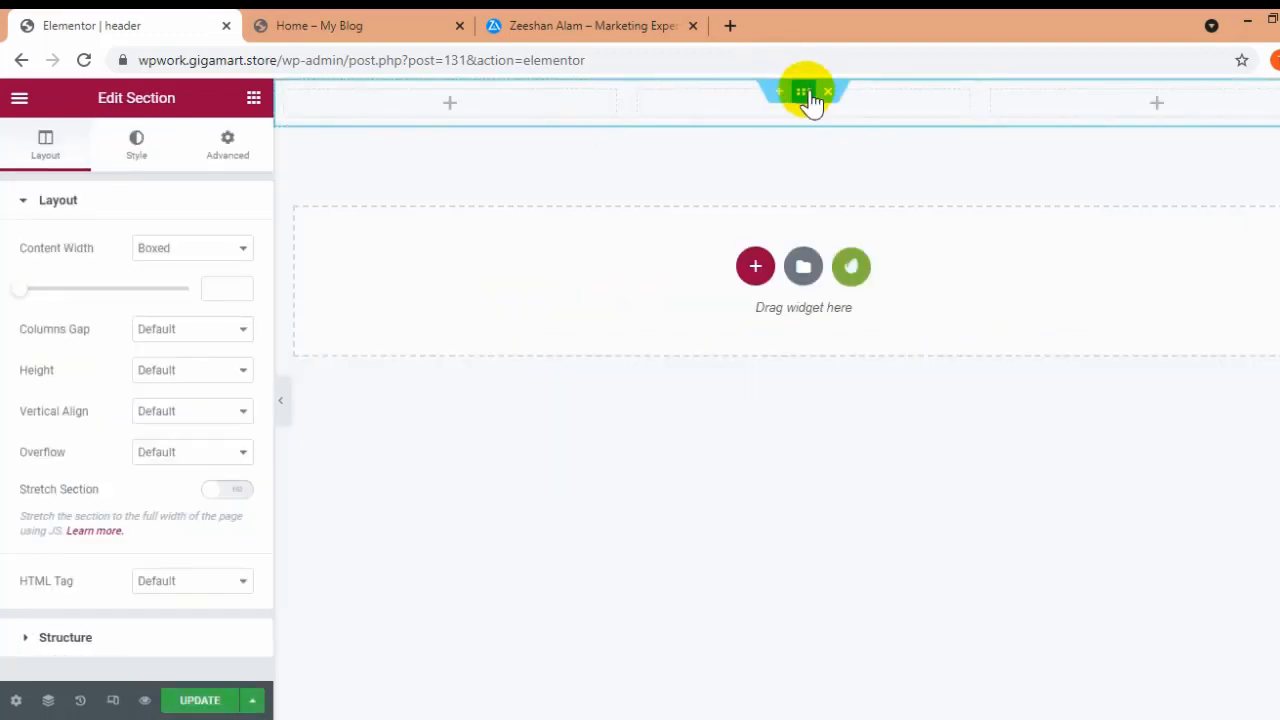
Step: Give the header section a classic background in near-black #171717
click(150, 150)
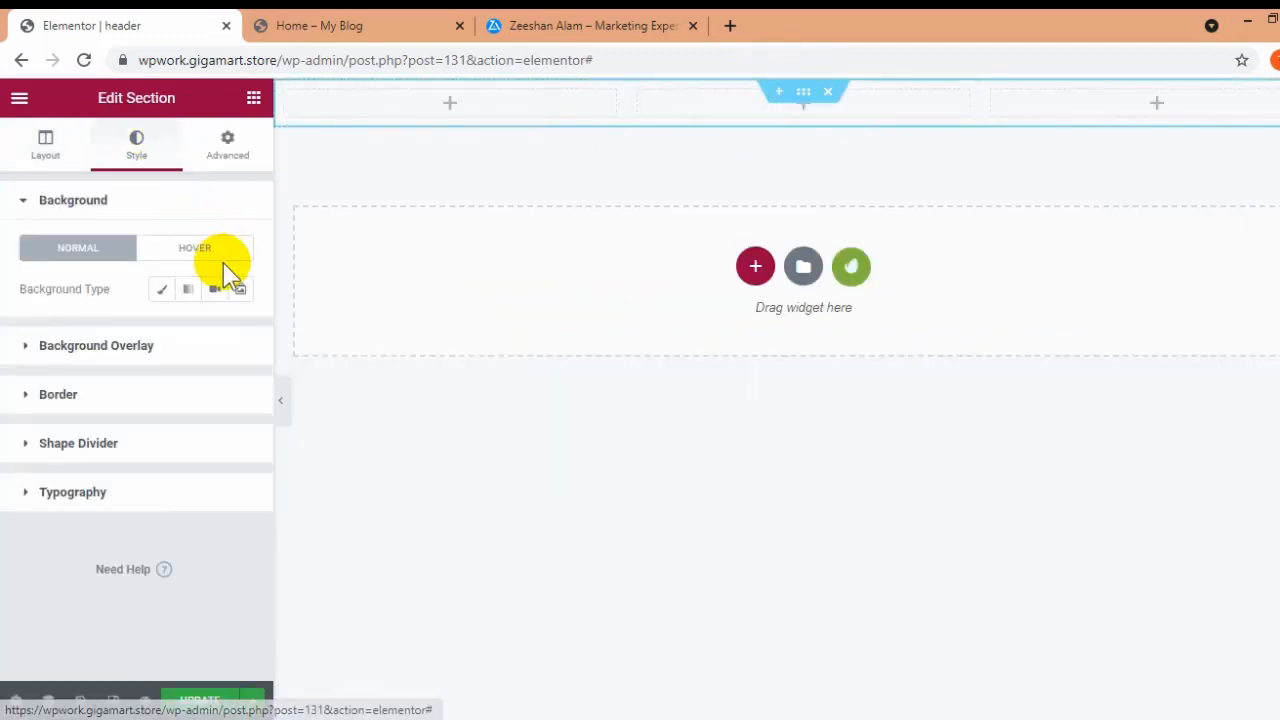
click(162, 290)
click(239, 330)
drag(177, 449, 110, 560)
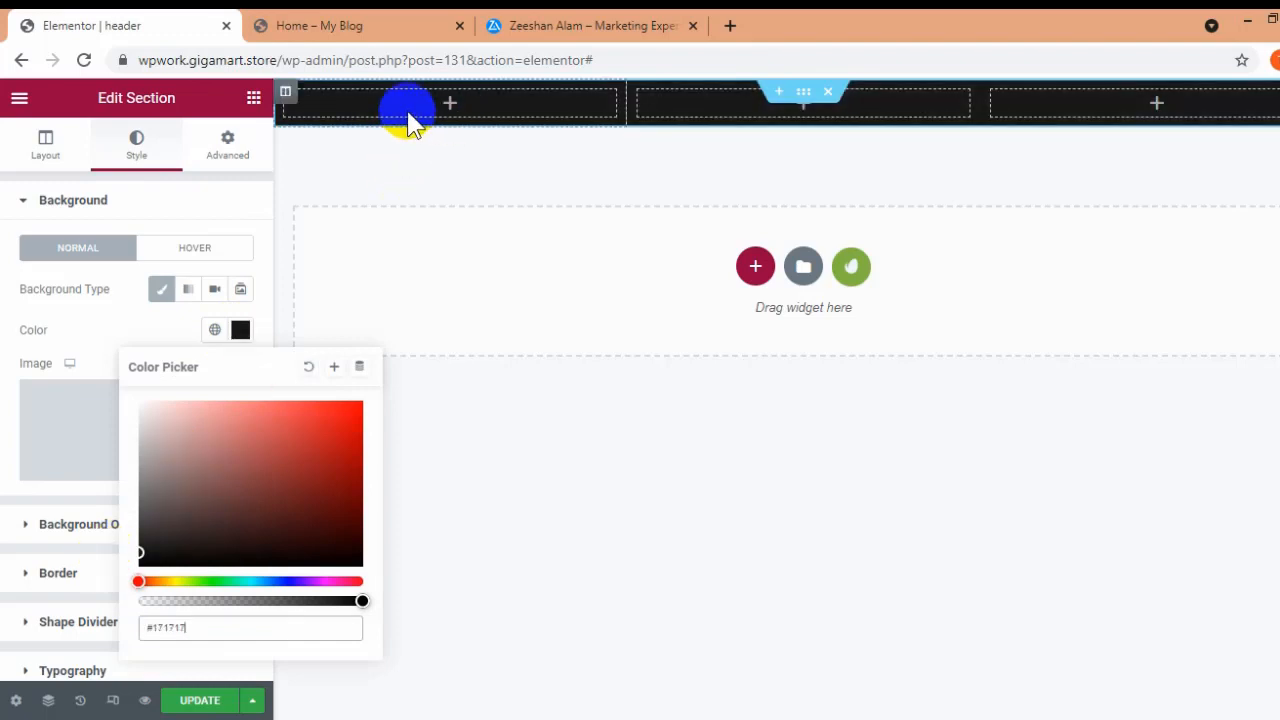
Step: Add an Image widget to the first column with the round blue ZA logo and shrink it to header size
click(251, 99)
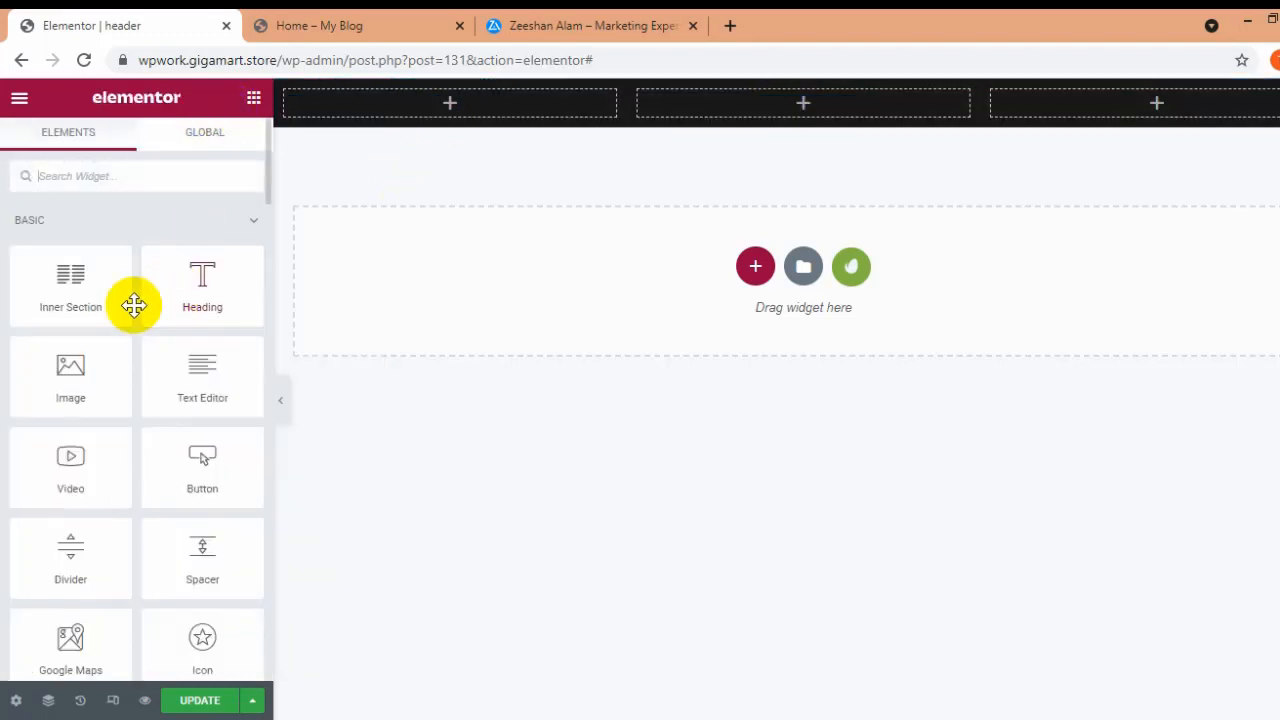
drag(80, 391, 340, 108)
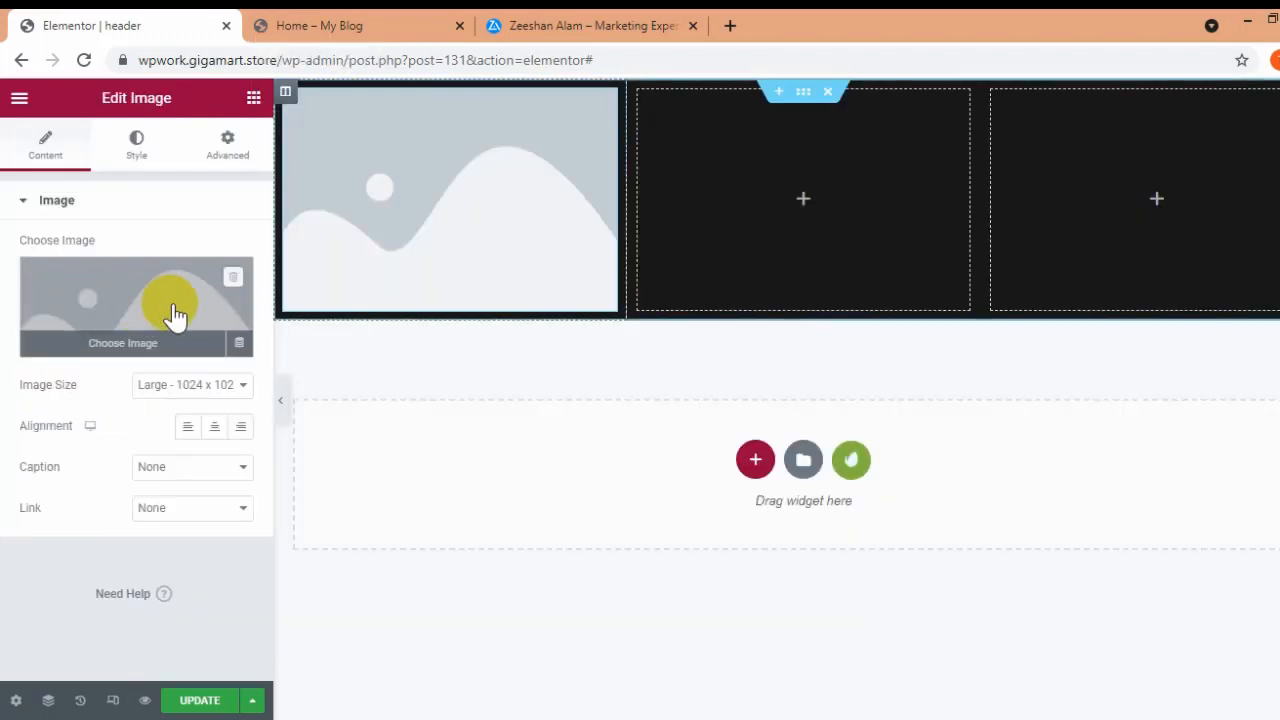
click(175, 316)
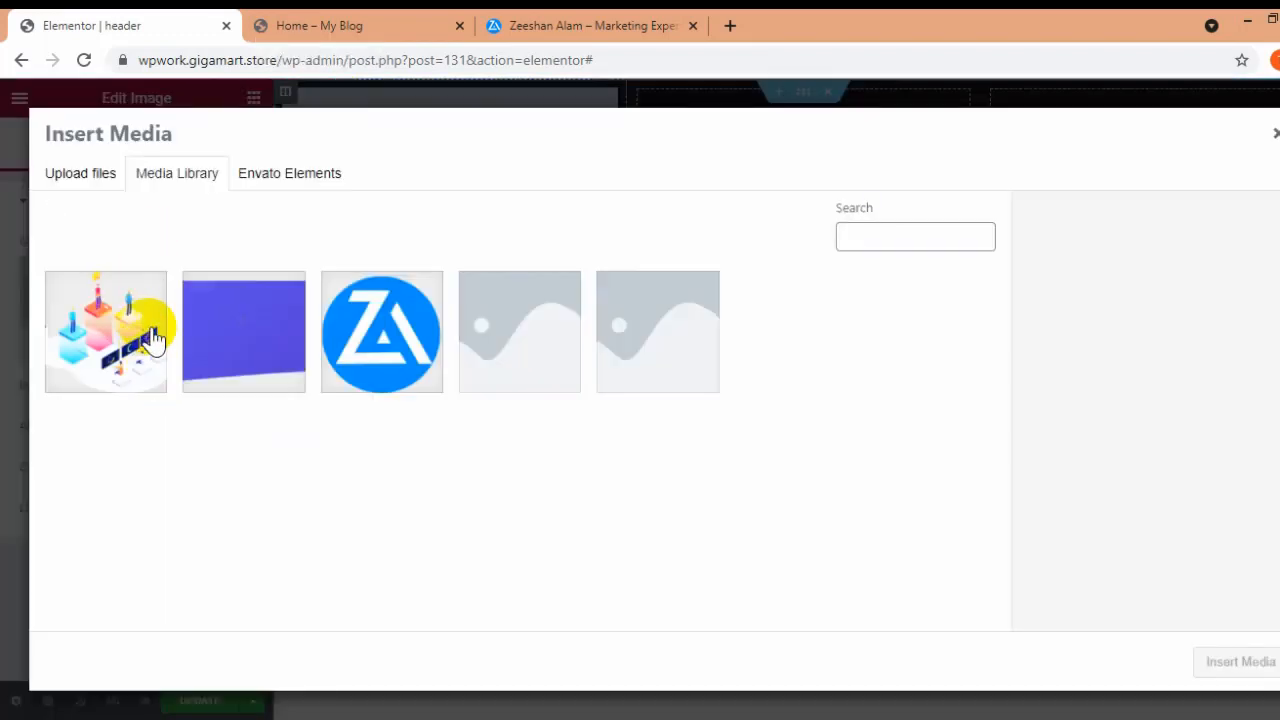
click(345, 388)
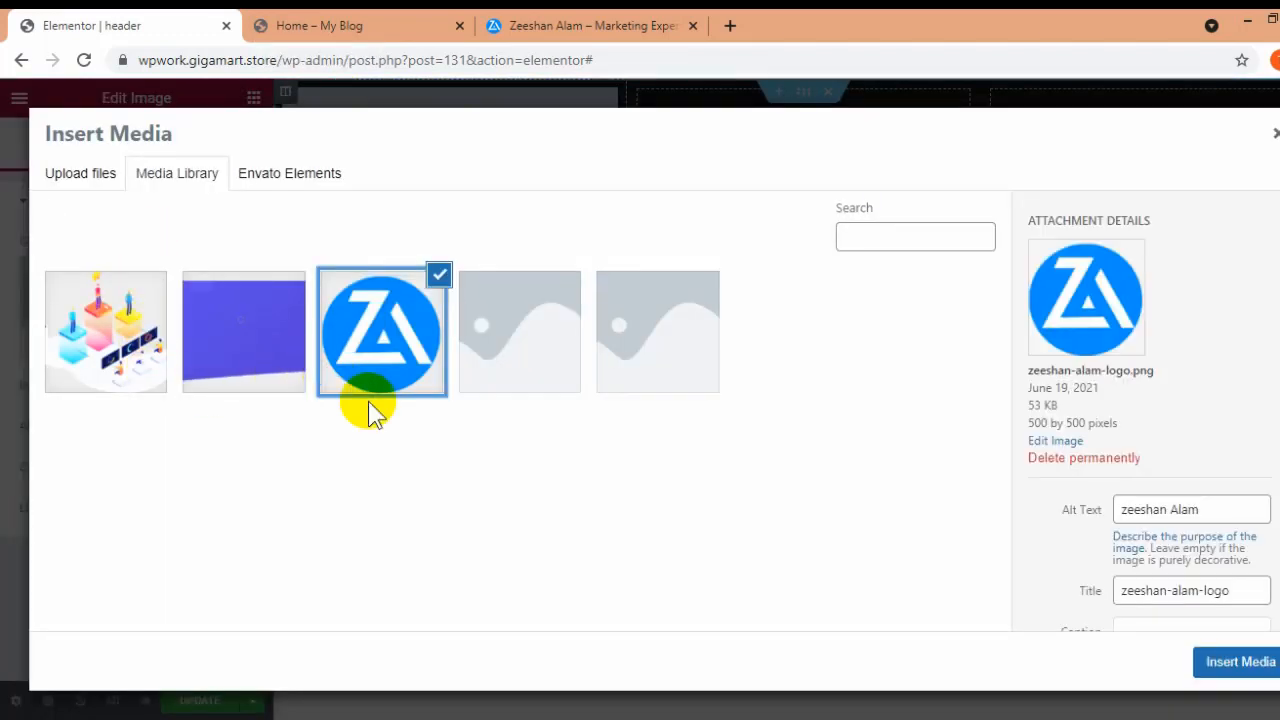
click(1221, 678)
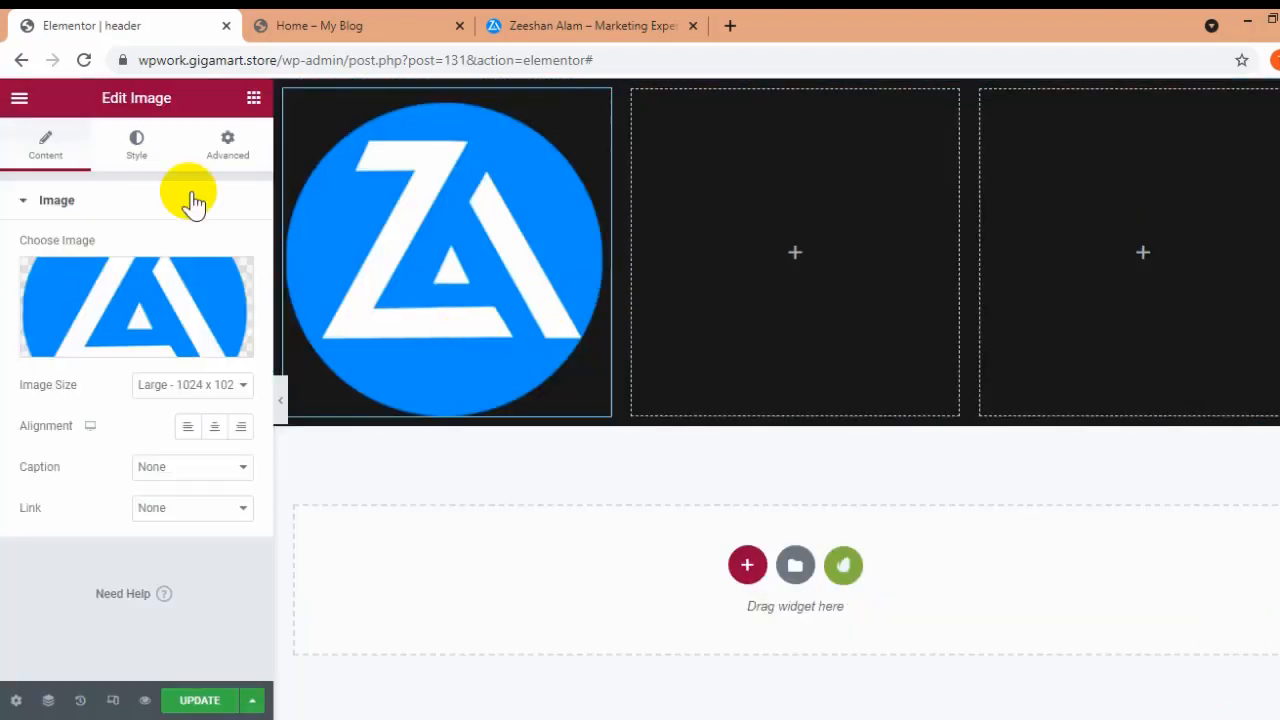
click(138, 150)
Step: Place the HFB Navigation Menu widget in the middle column and set its text color to #FFFFFF
click(812, 116)
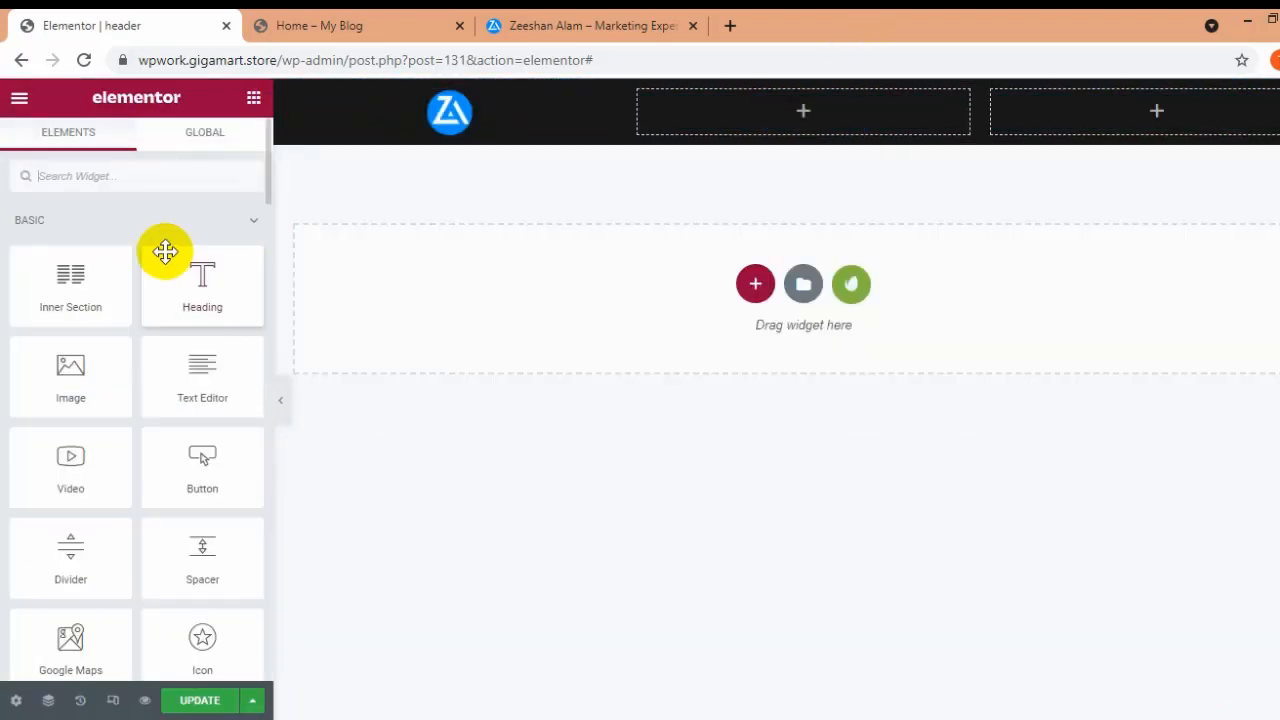
text(nav)
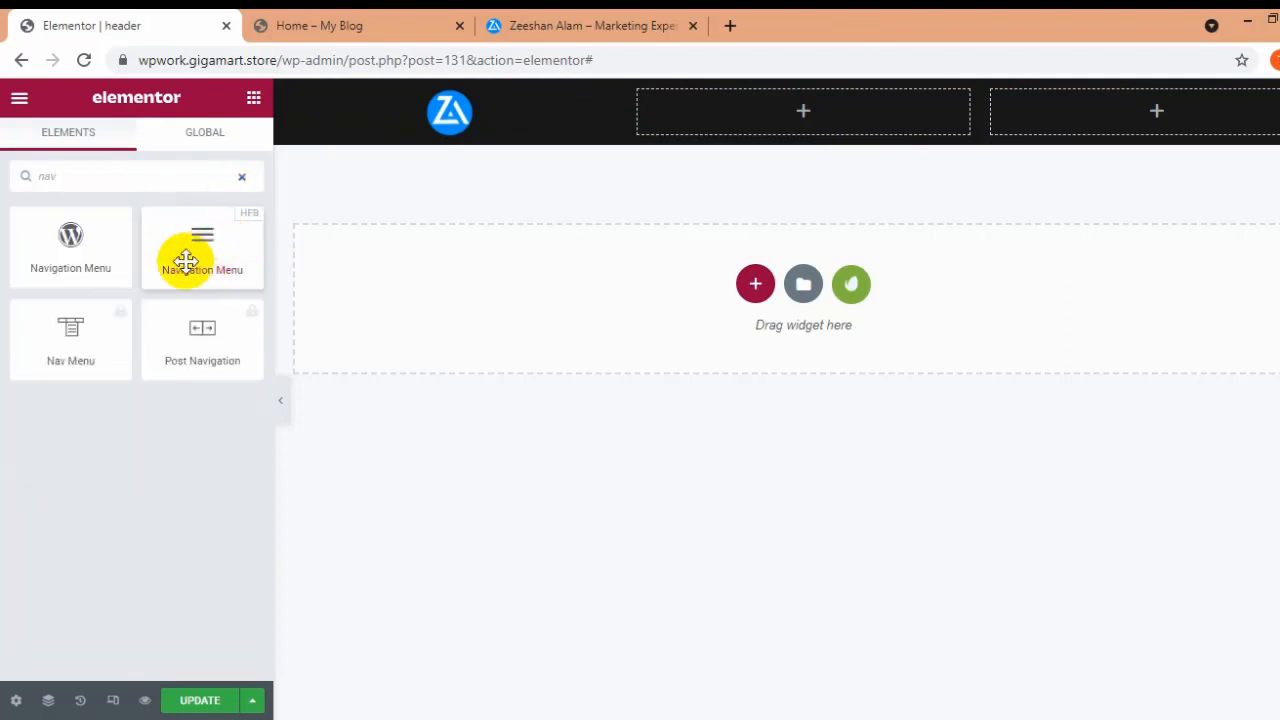
drag(180, 260, 730, 131)
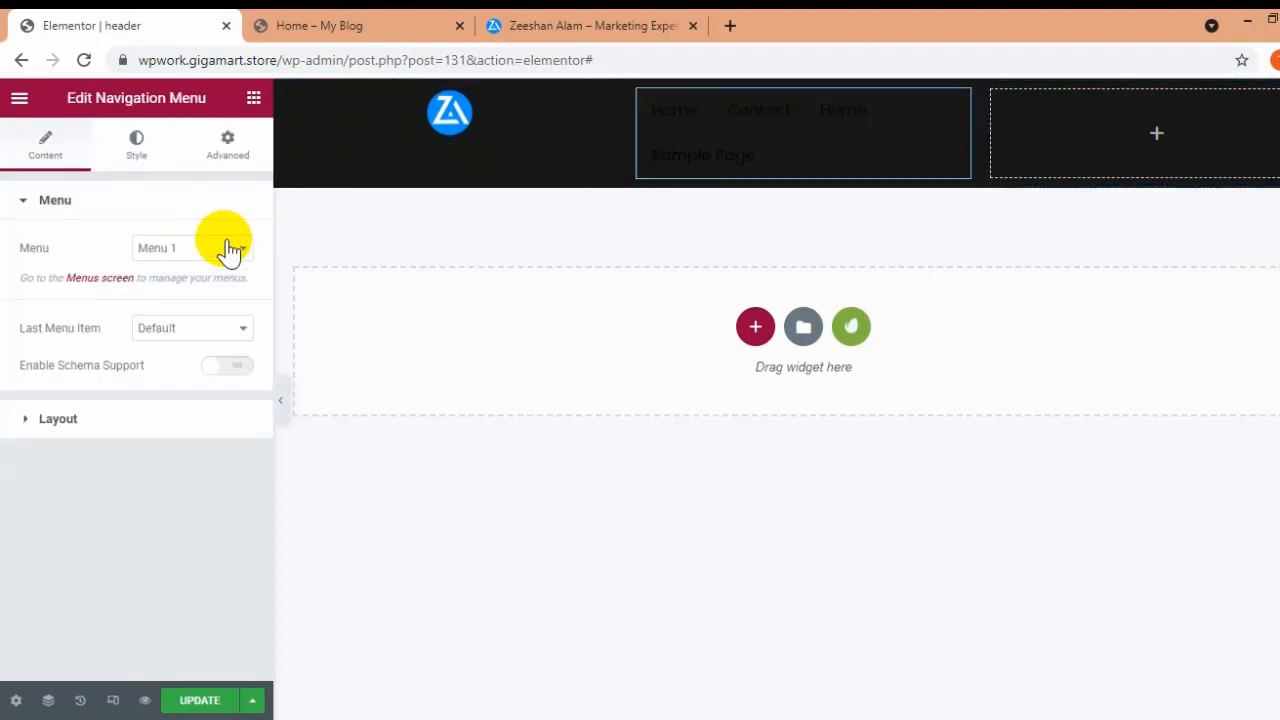
click(136, 152)
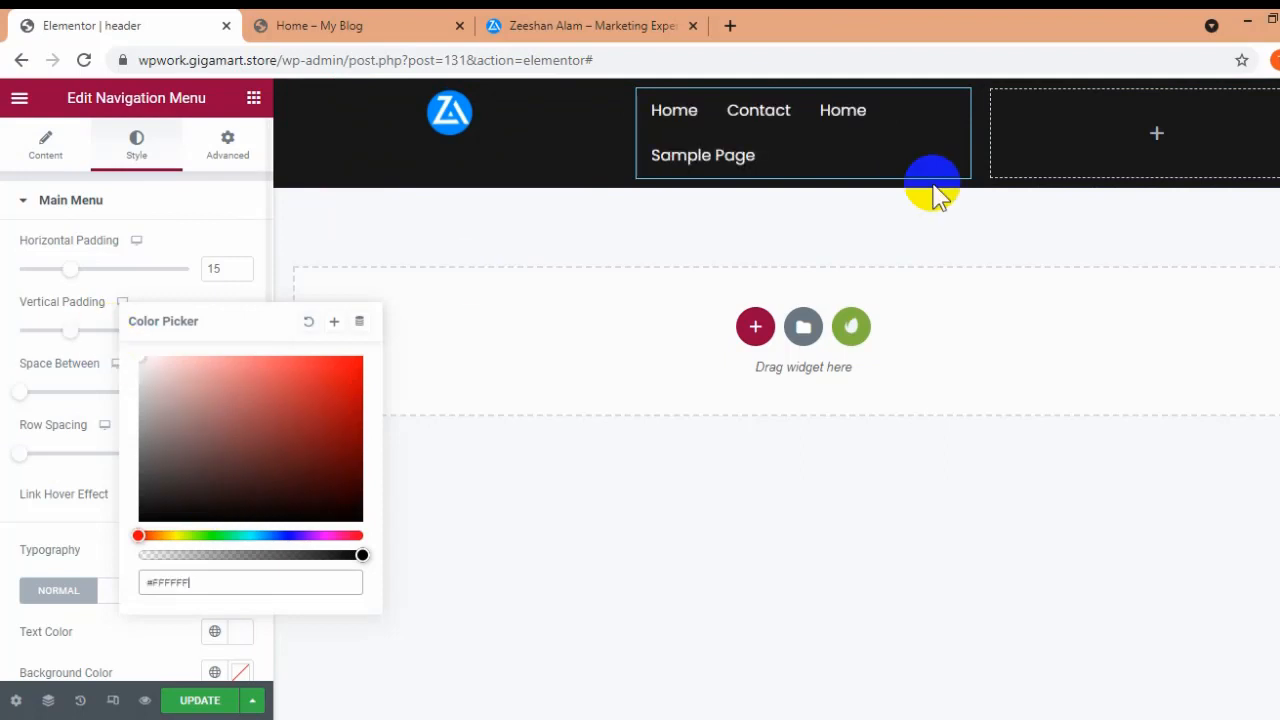
Step: Narrow the logo column so the menu fits on one line, and slightly enlarge the logo
drag(623, 143, 506, 143)
click(306, 122)
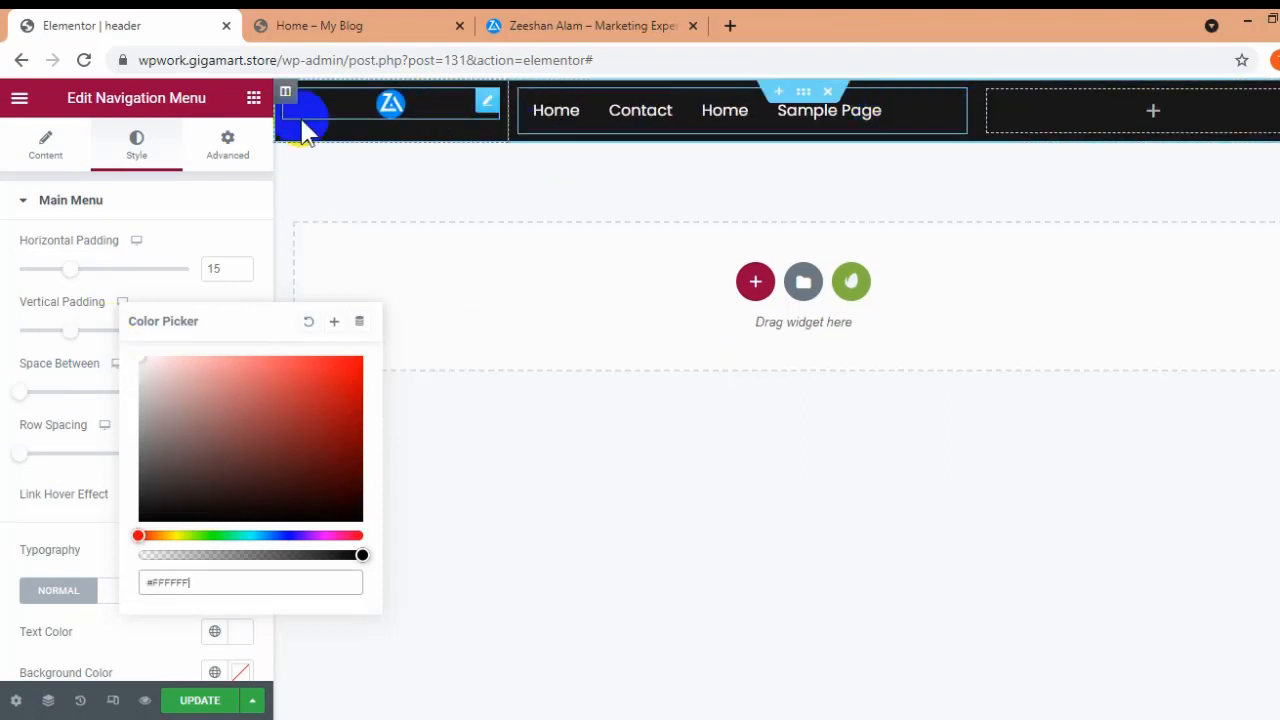
click(137, 145)
click(47, 270)
drag(47, 270, 60, 274)
Step: Add a Button widget to the third column with padding of 10 px top and bottom, 30 px right and left
click(1153, 120)
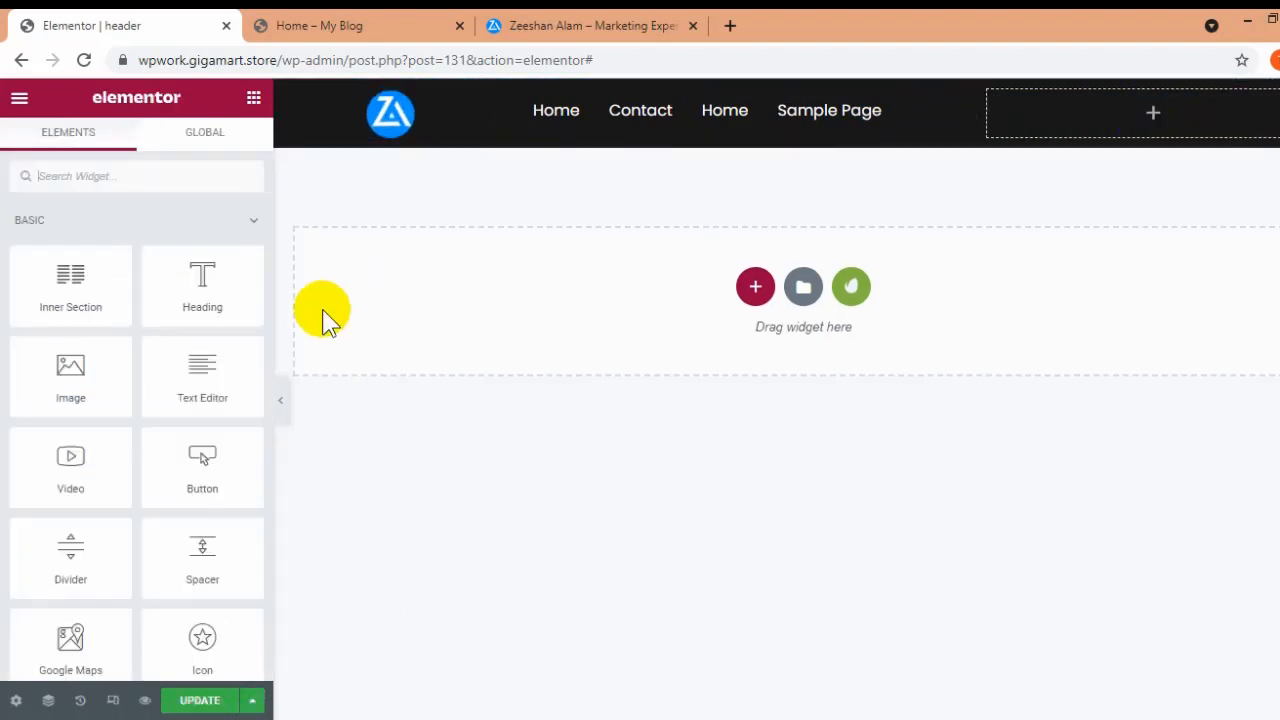
drag(243, 503, 1158, 128)
Step: Set the header section's unlinked padding to 10 px top and bottom and 30 px right and left, and update the template
click(808, 95)
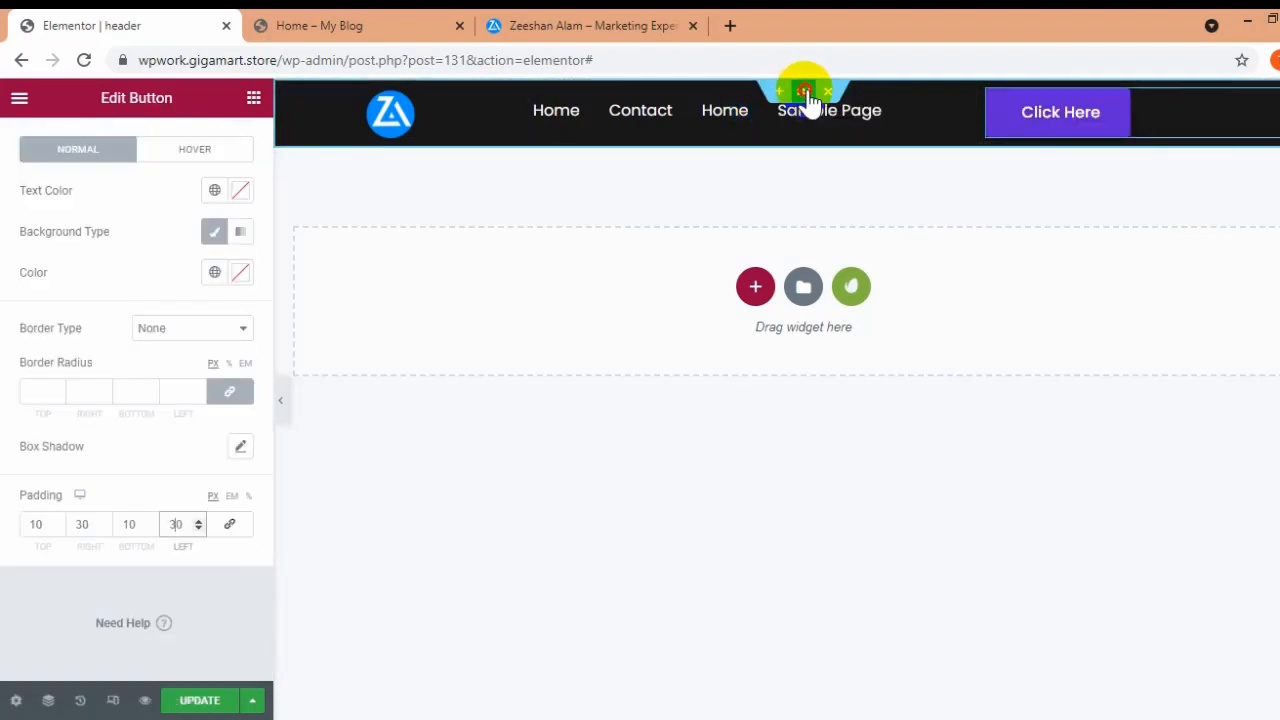
click(228, 145)
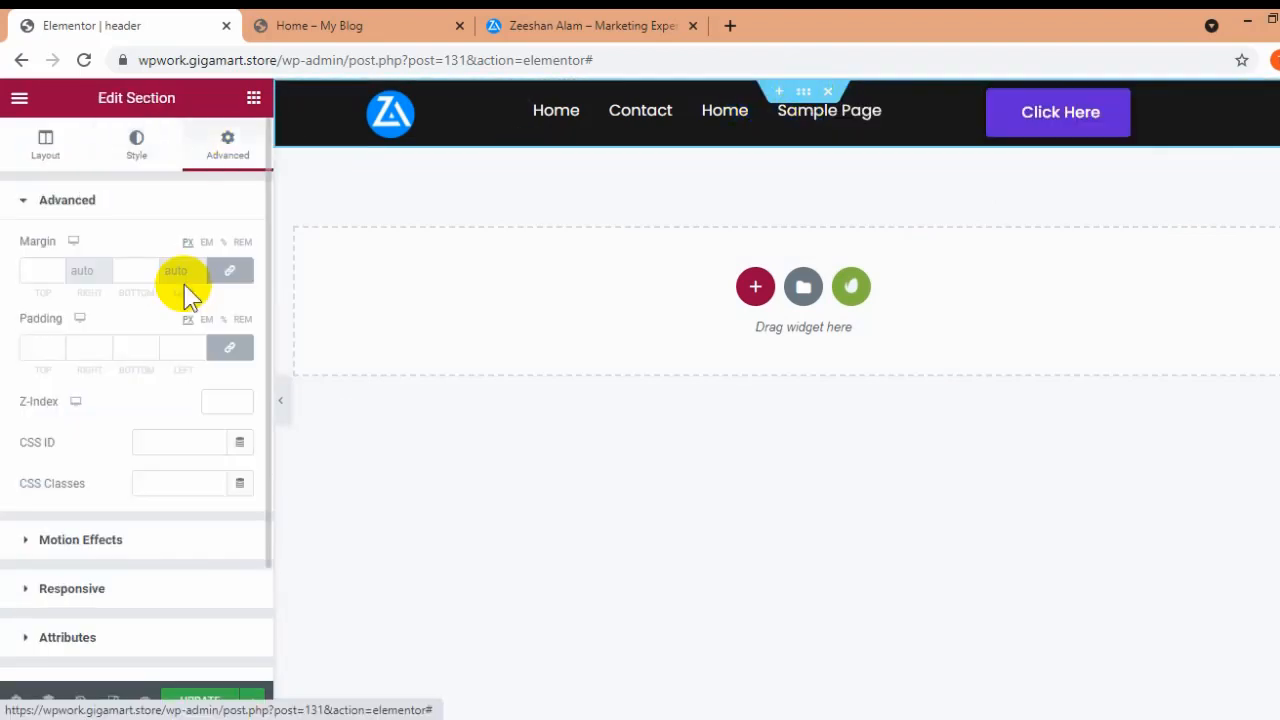
click(233, 350)
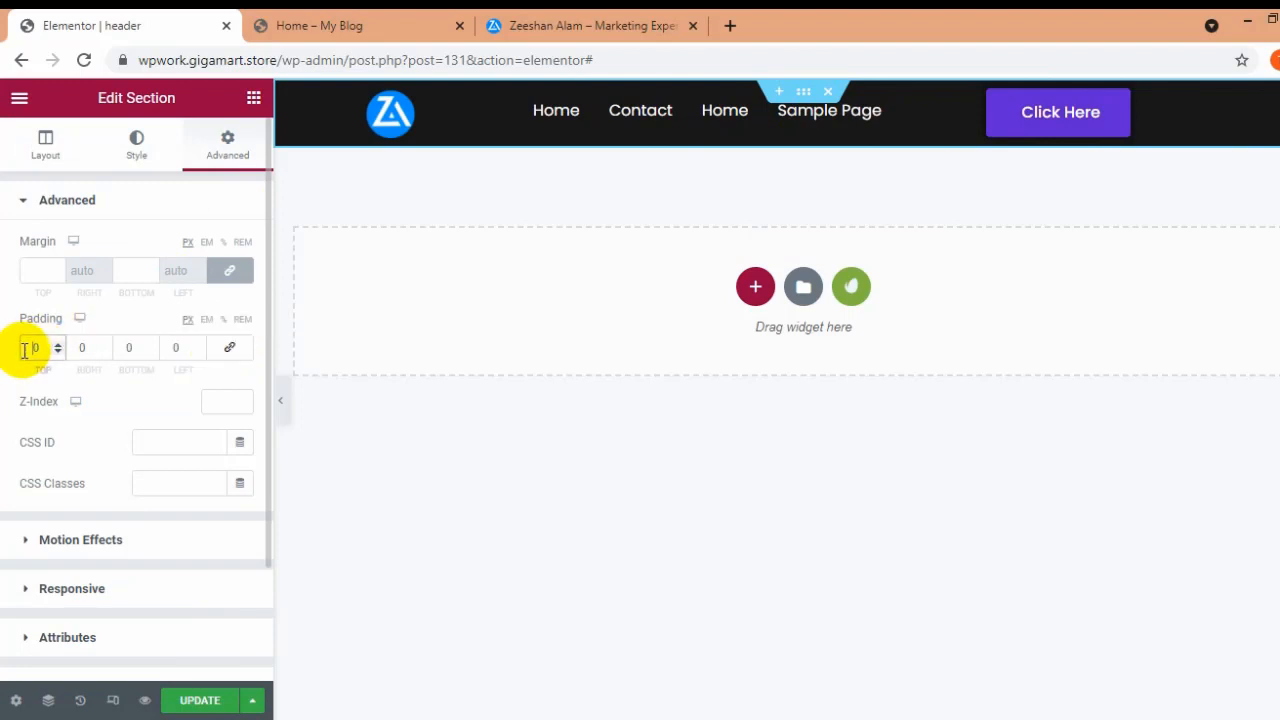
text(1)
click(114, 347)
text(30)
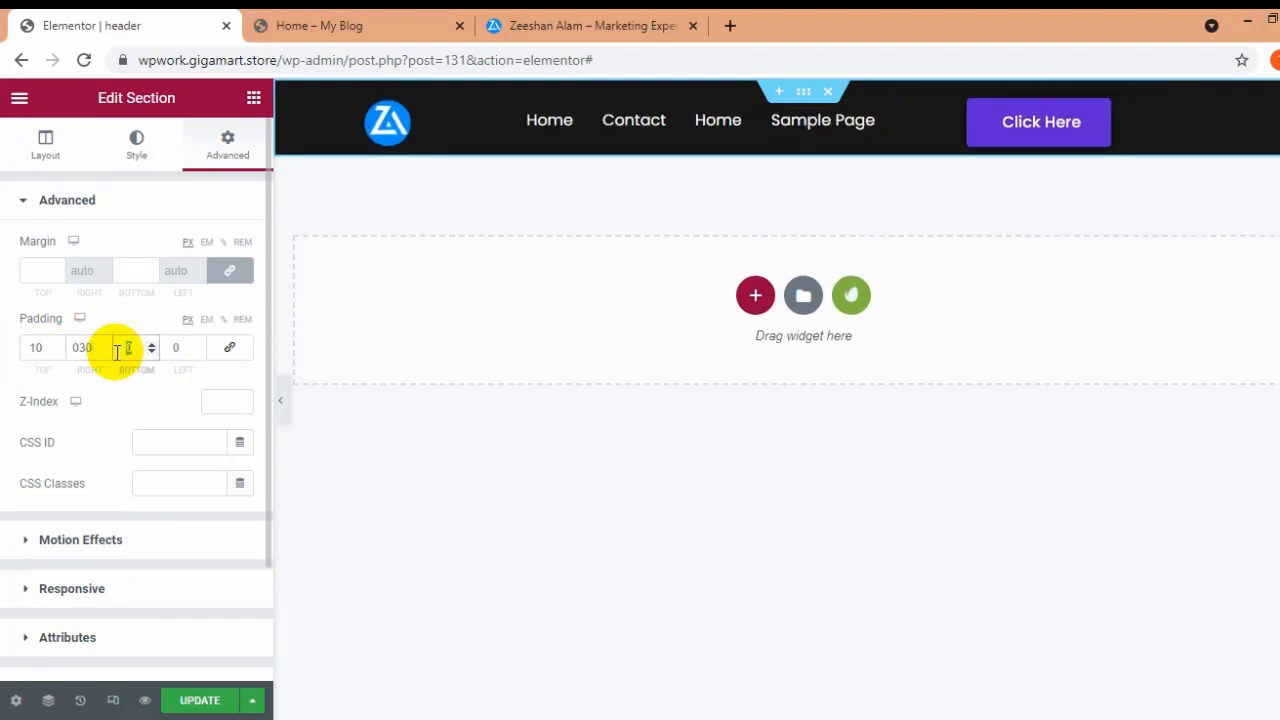
text(10)
key(Tab)
text(30)
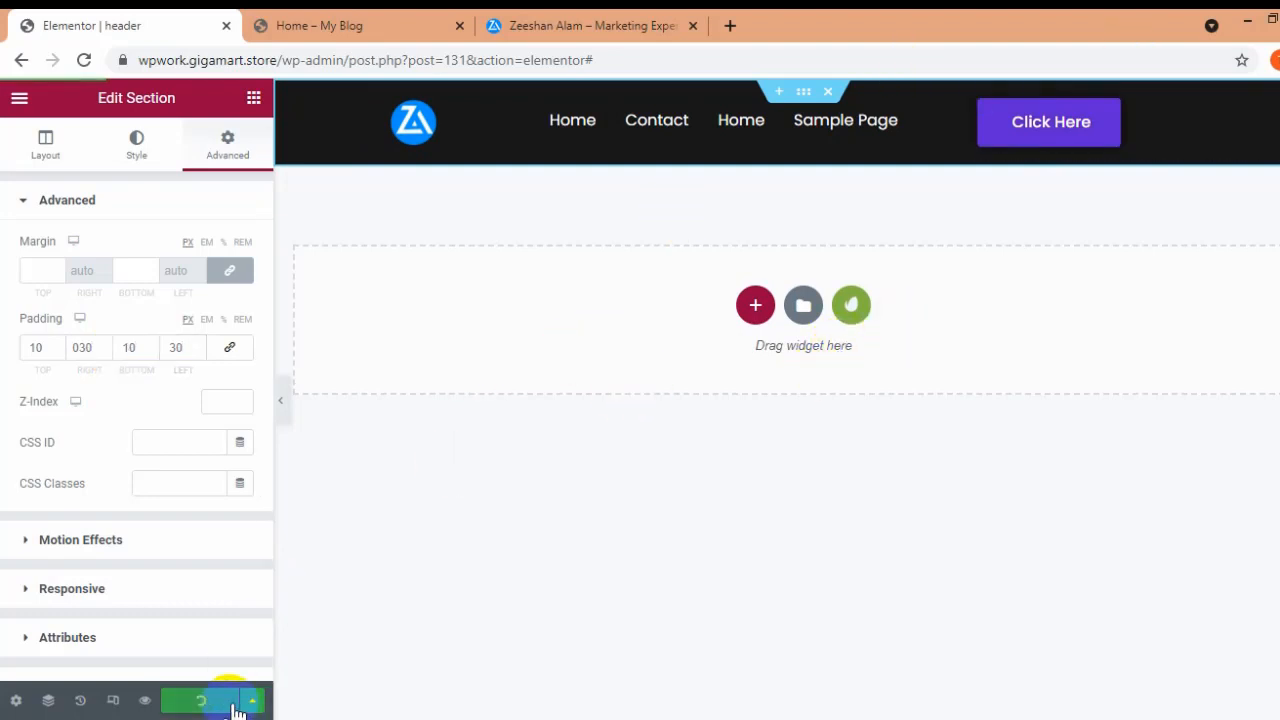
Step: Reload the My Blog home page to check the new header, and return to the Elementor editor
key(ctrl+Tab)
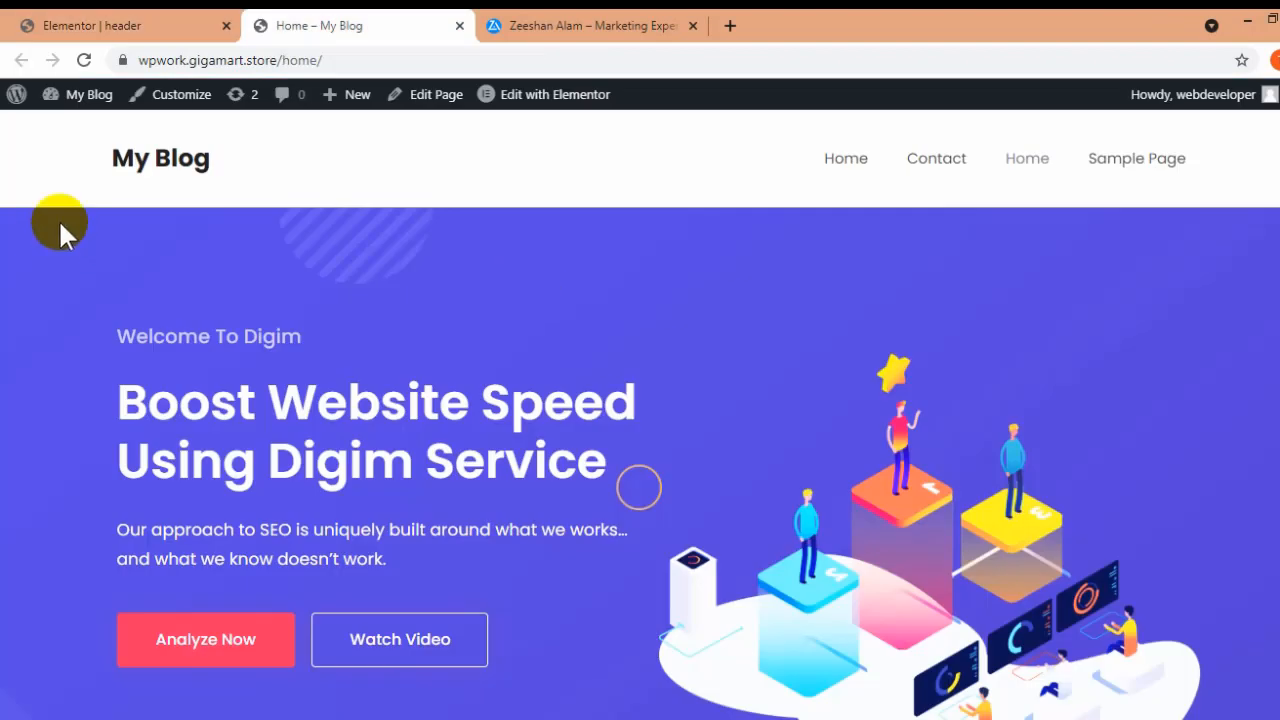
click(84, 61)
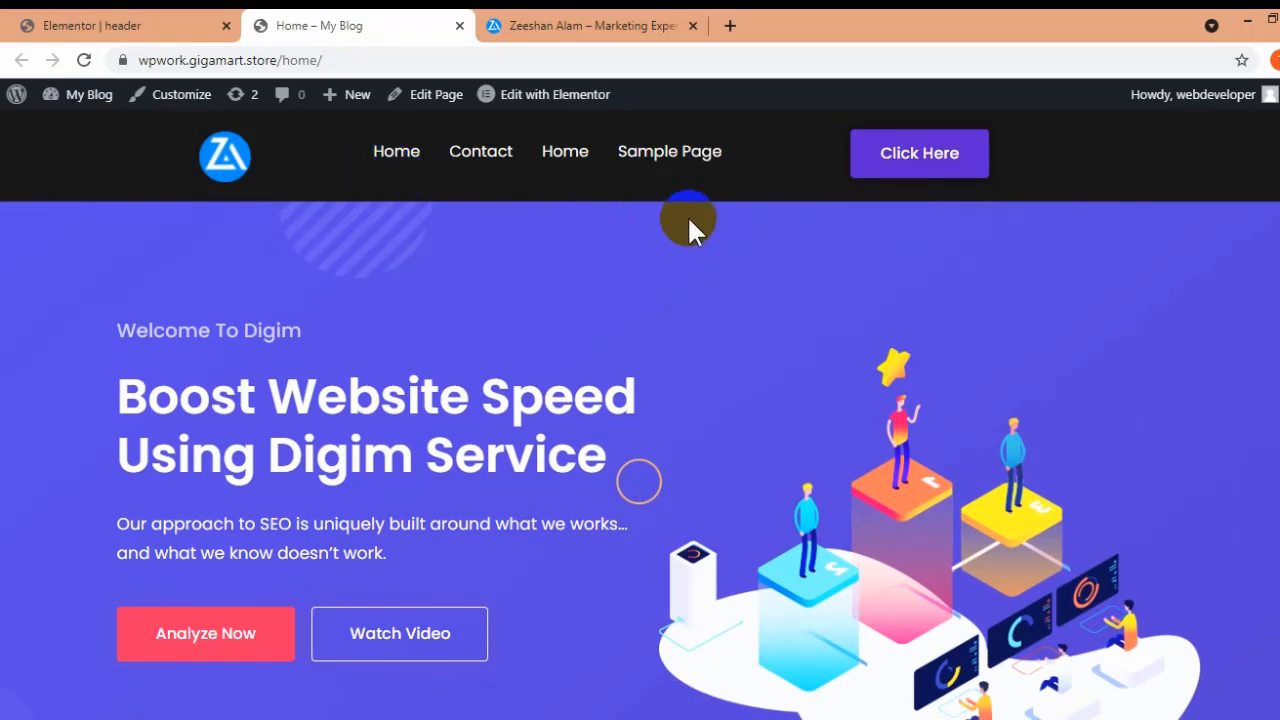
click(120, 12)
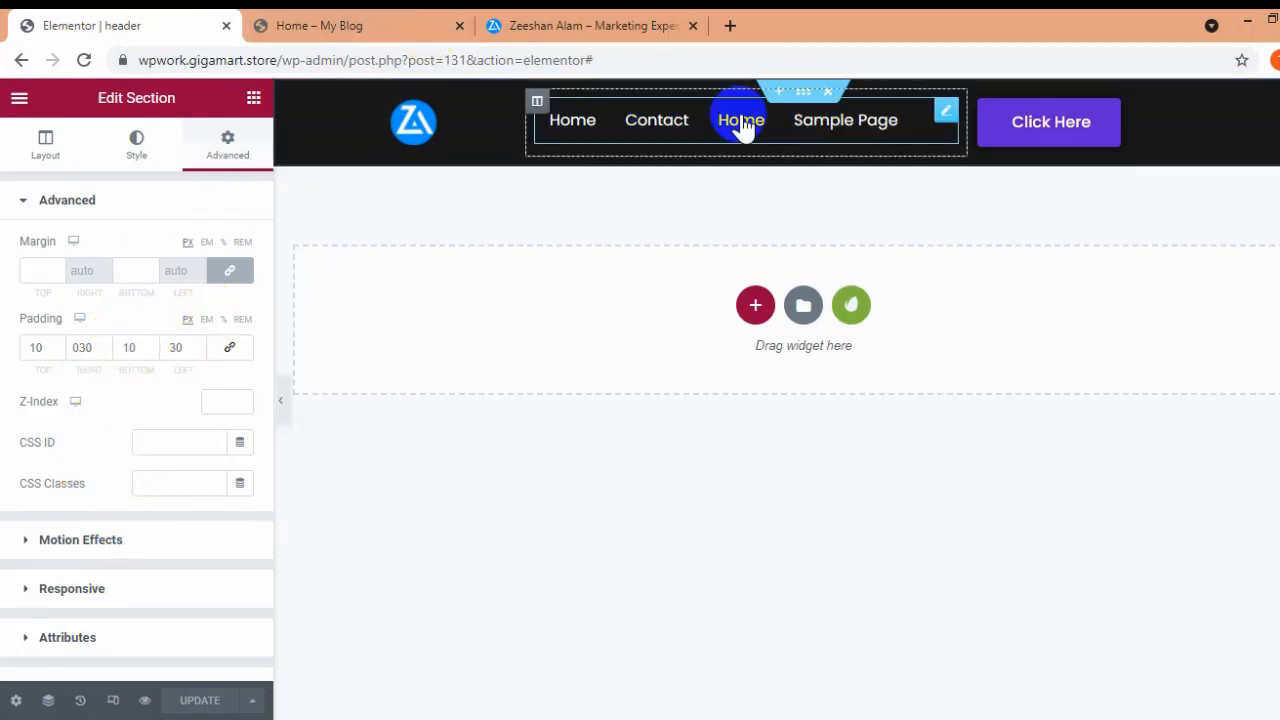
Step: Unlink the header section's margins, set the bottom margin to -80 px, update the template, and check the reloaded My Blog home page
click(232, 271)
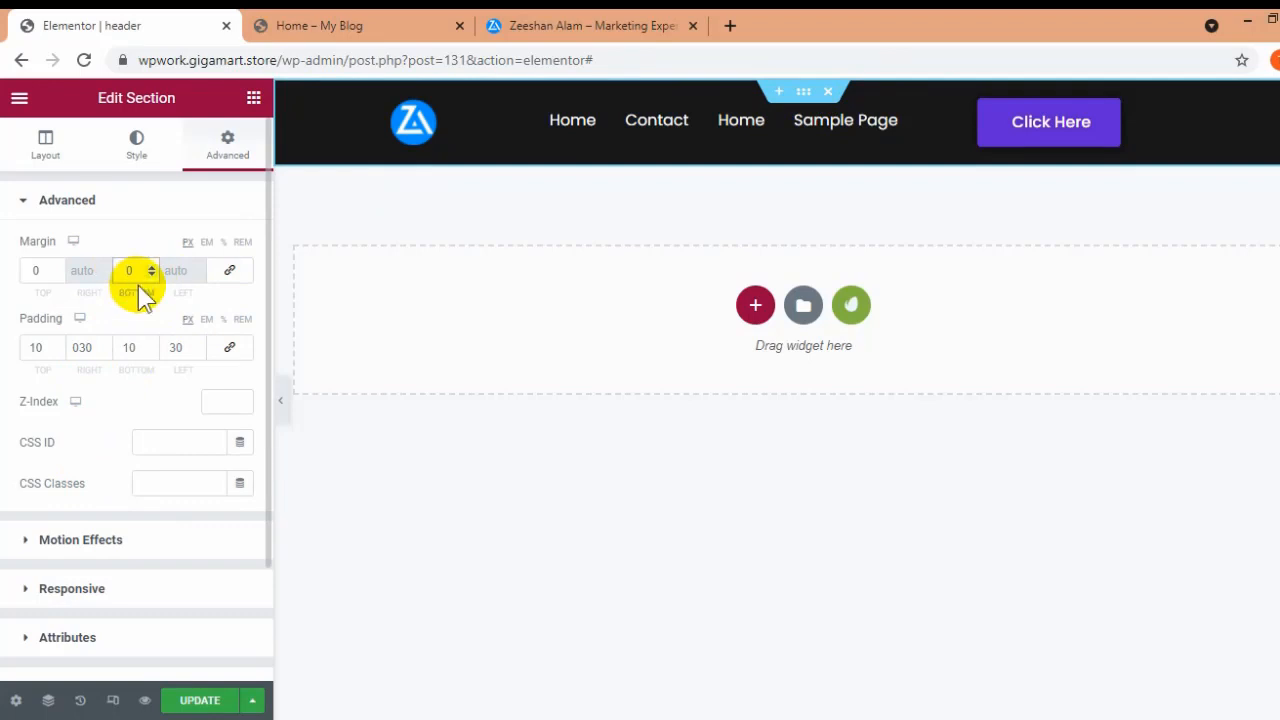
text(8)
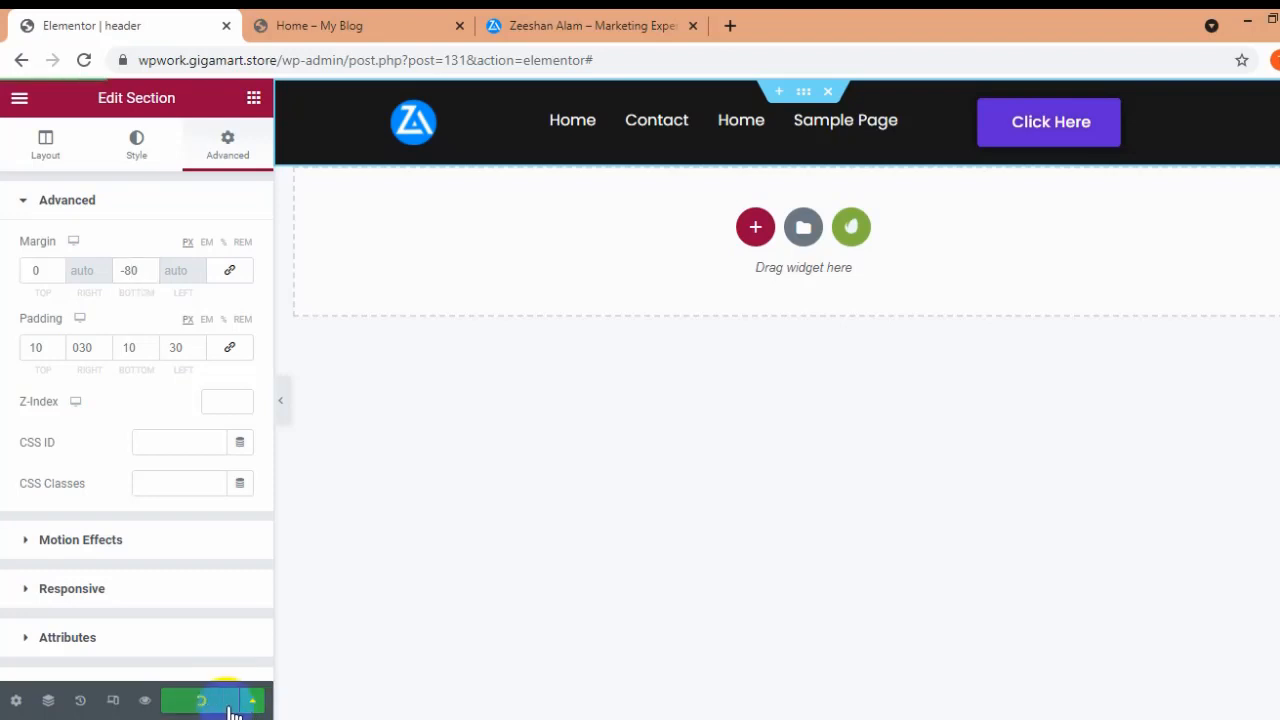
click(320, 26)
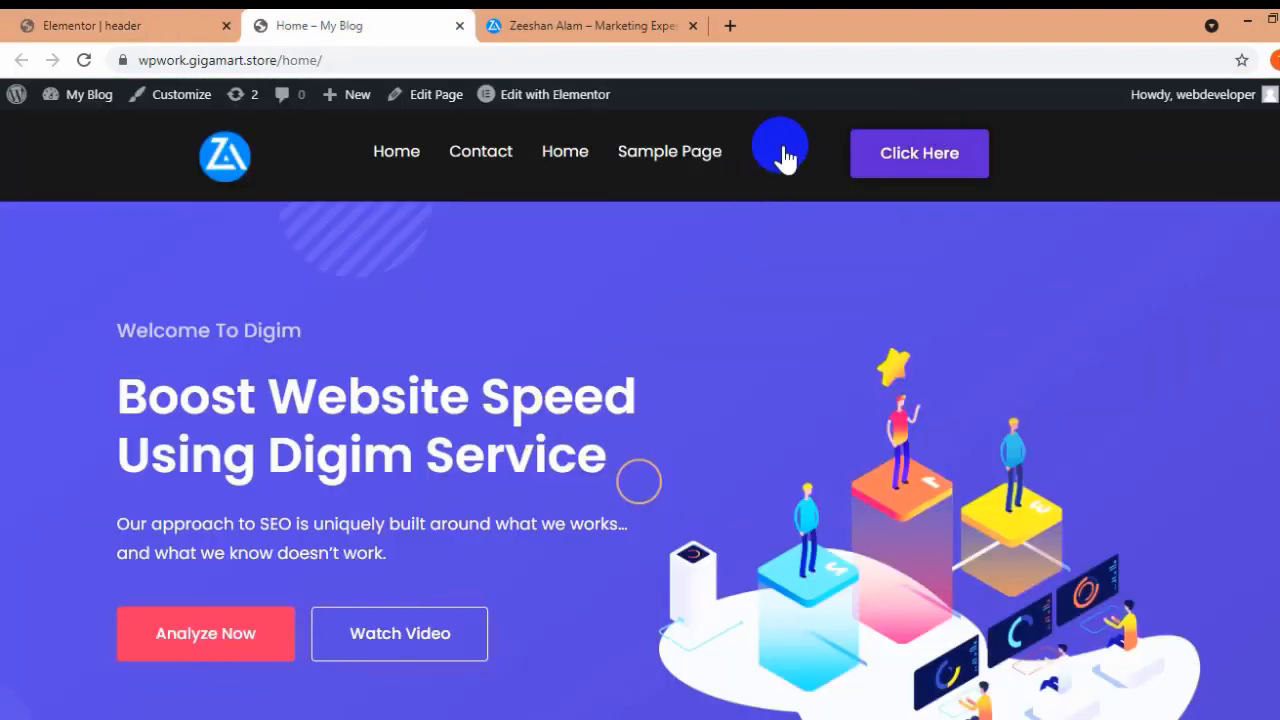
click(85, 61)
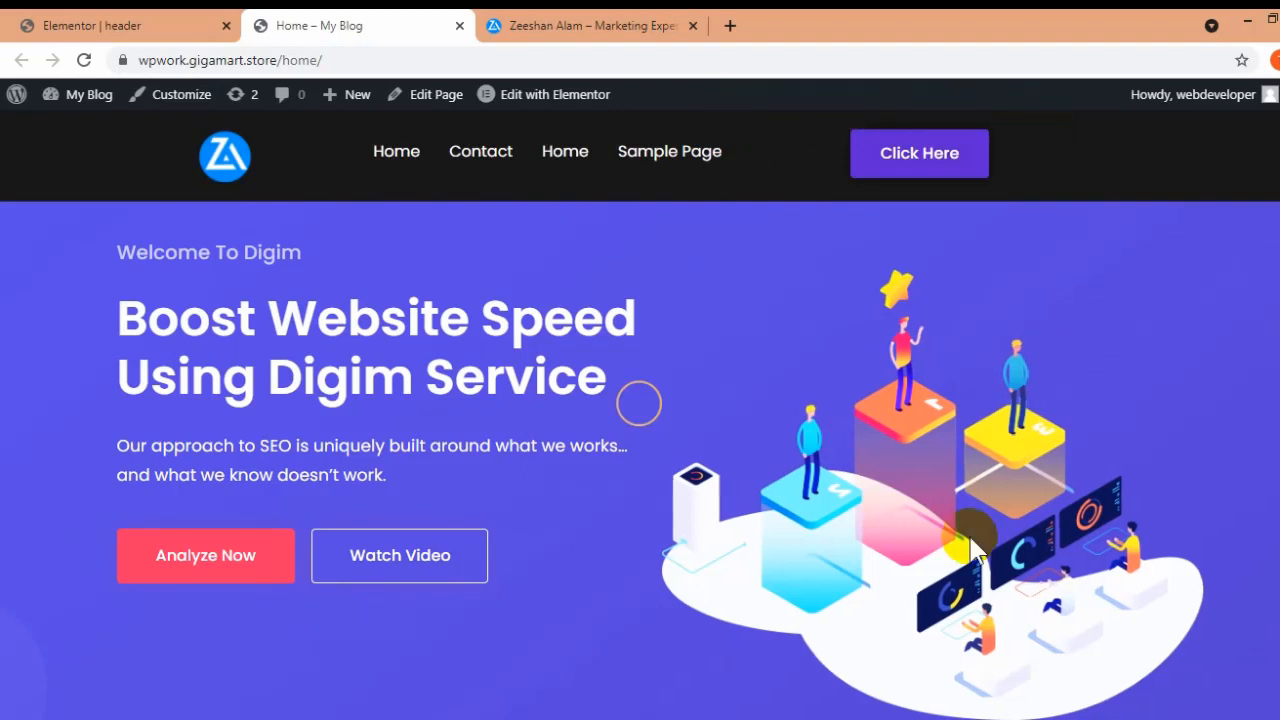
Step: Set the header section's bottom margin to -100 px, update the template, and compare the reloaded home page with the editor
click(166, 24)
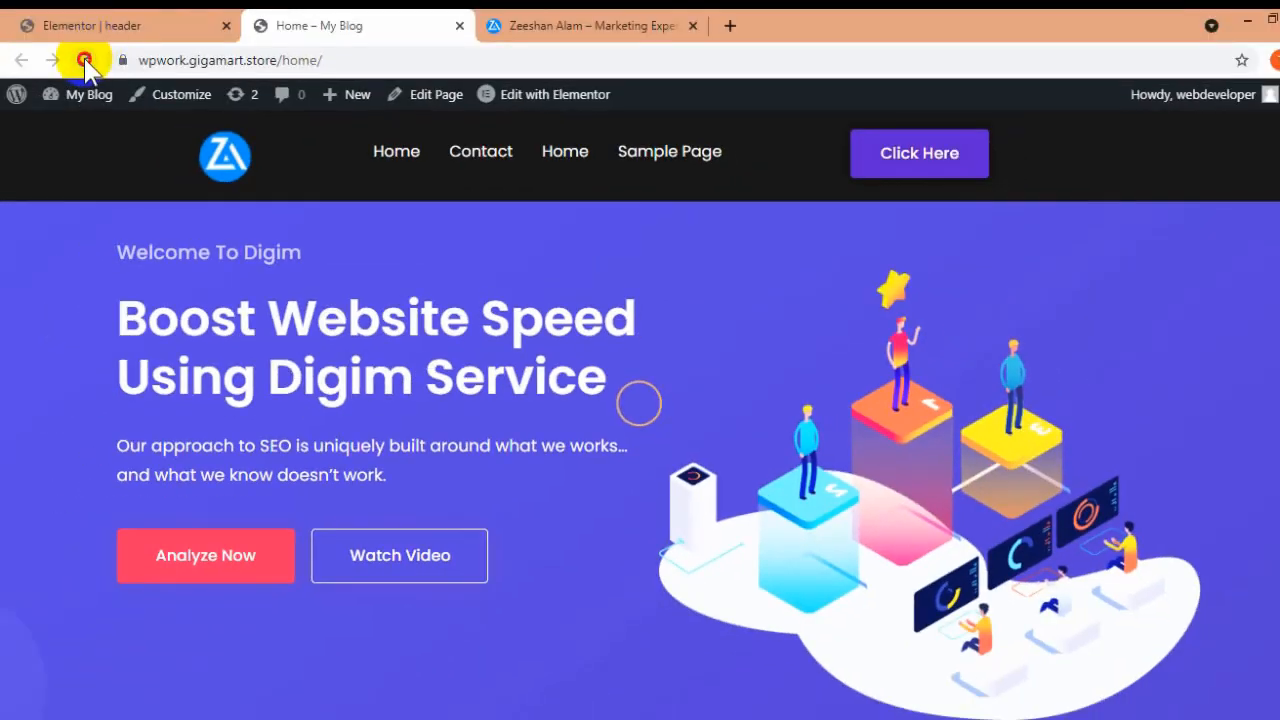
click(85, 61)
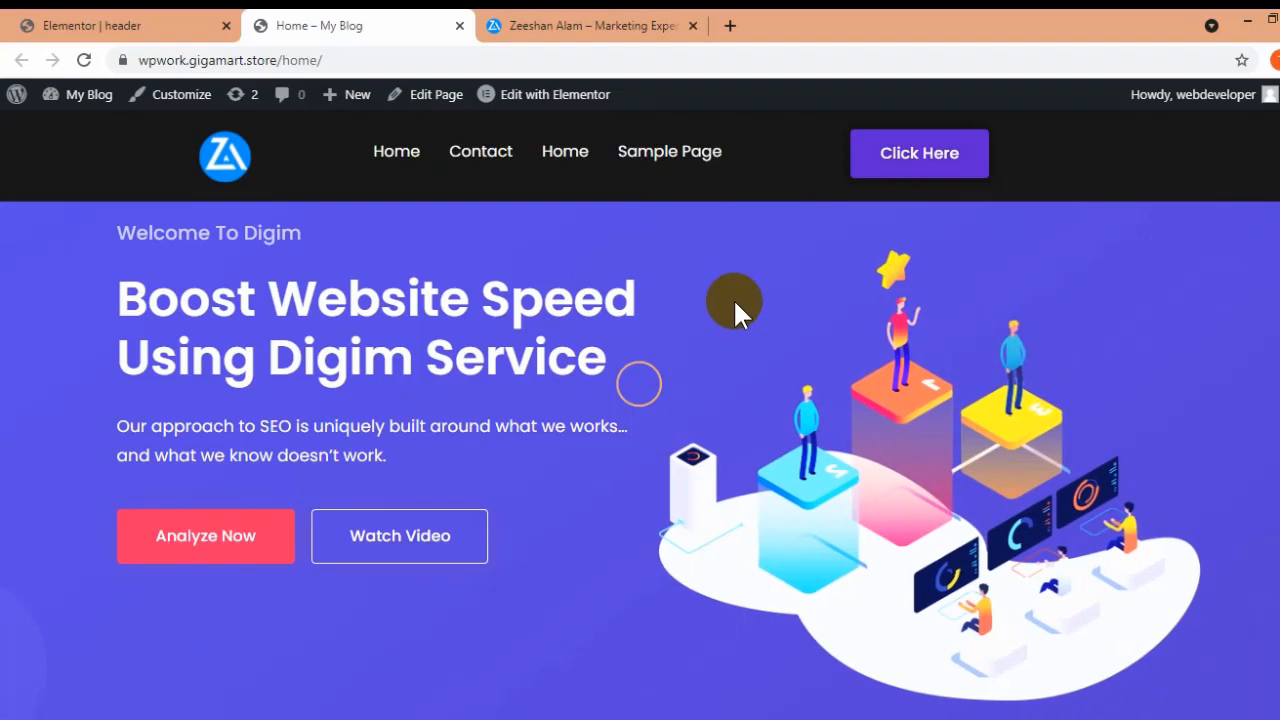
click(140, 28)
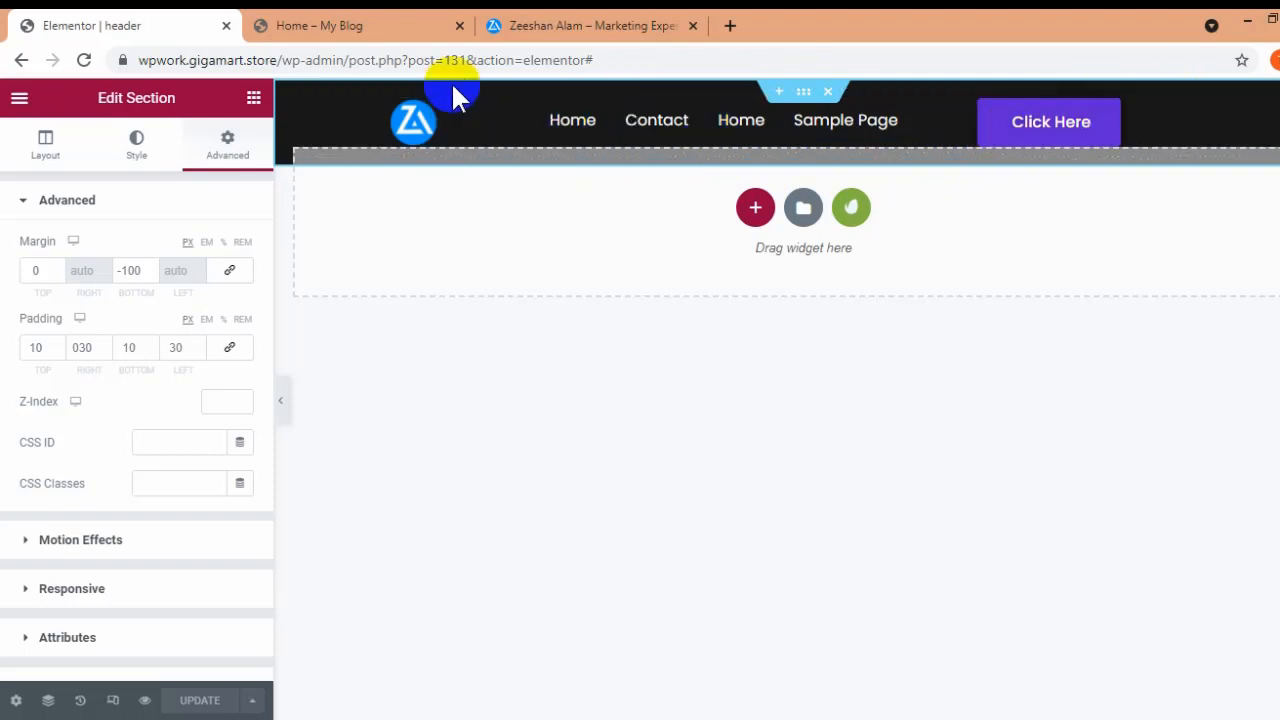
click(342, 39)
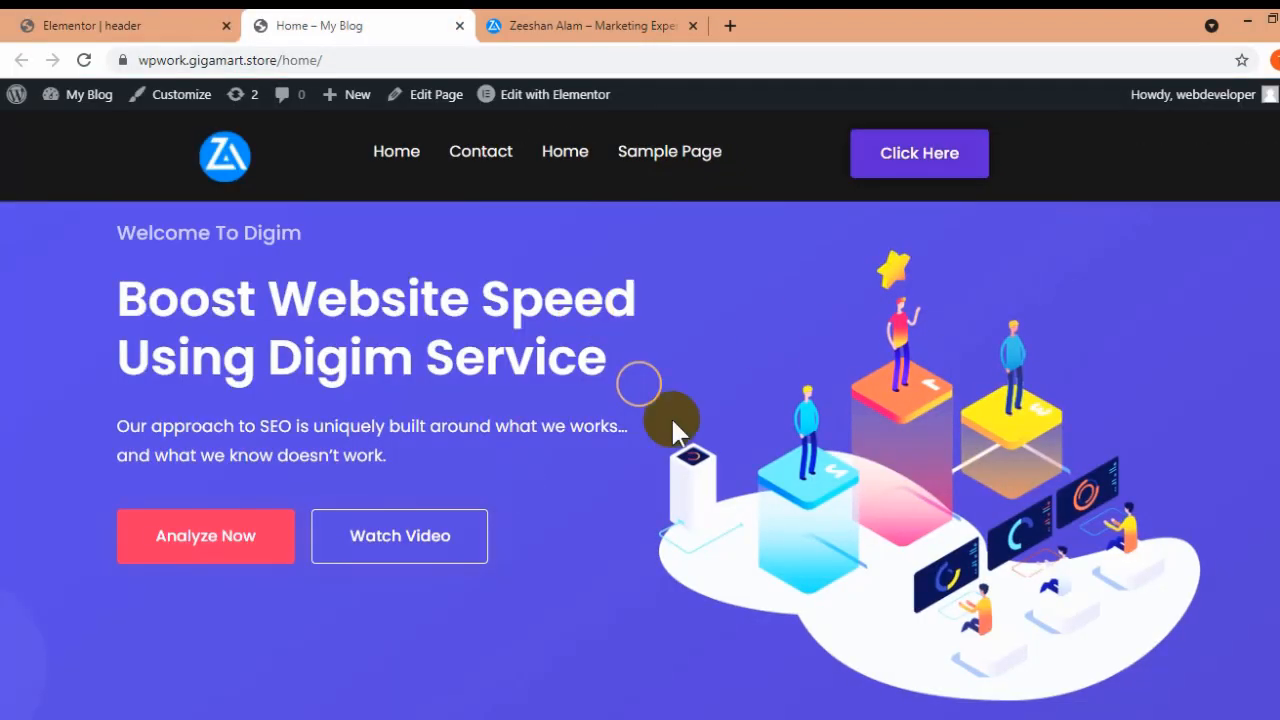
click(140, 24)
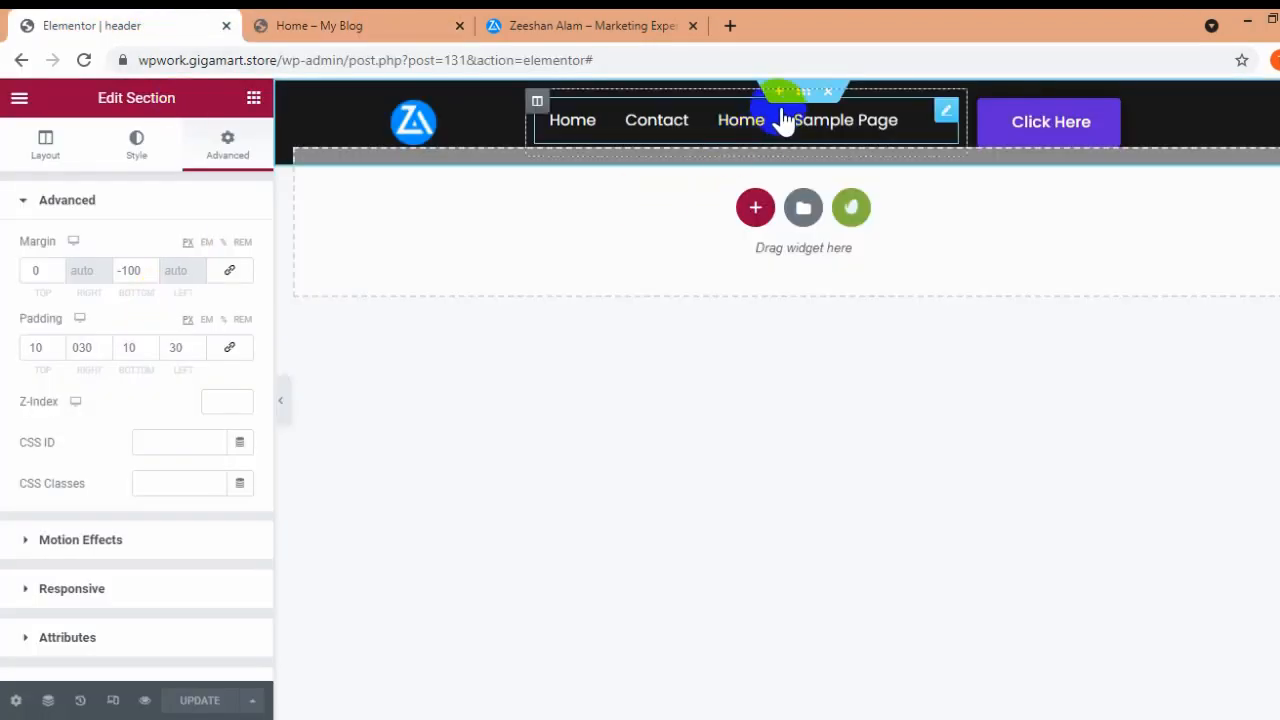
Step: Remove the header section's Classic background with the Navigator open, update the template, and check the reloaded home page
click(47, 700)
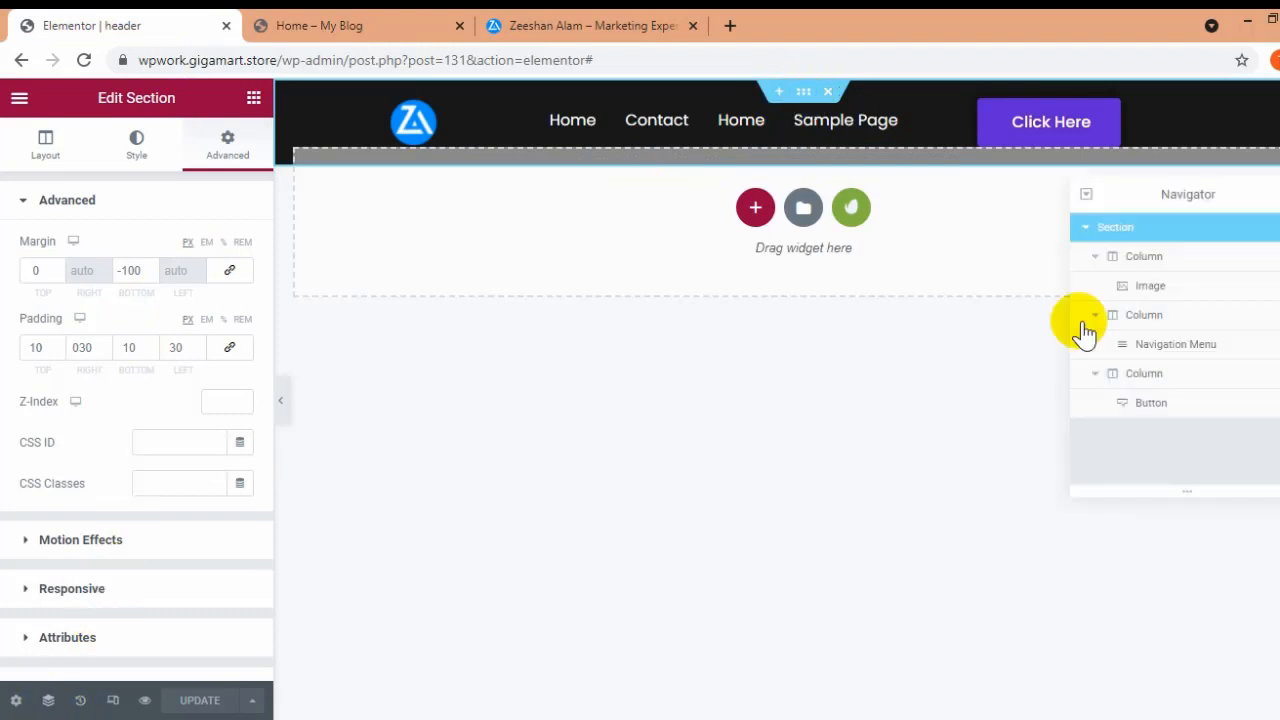
click(148, 150)
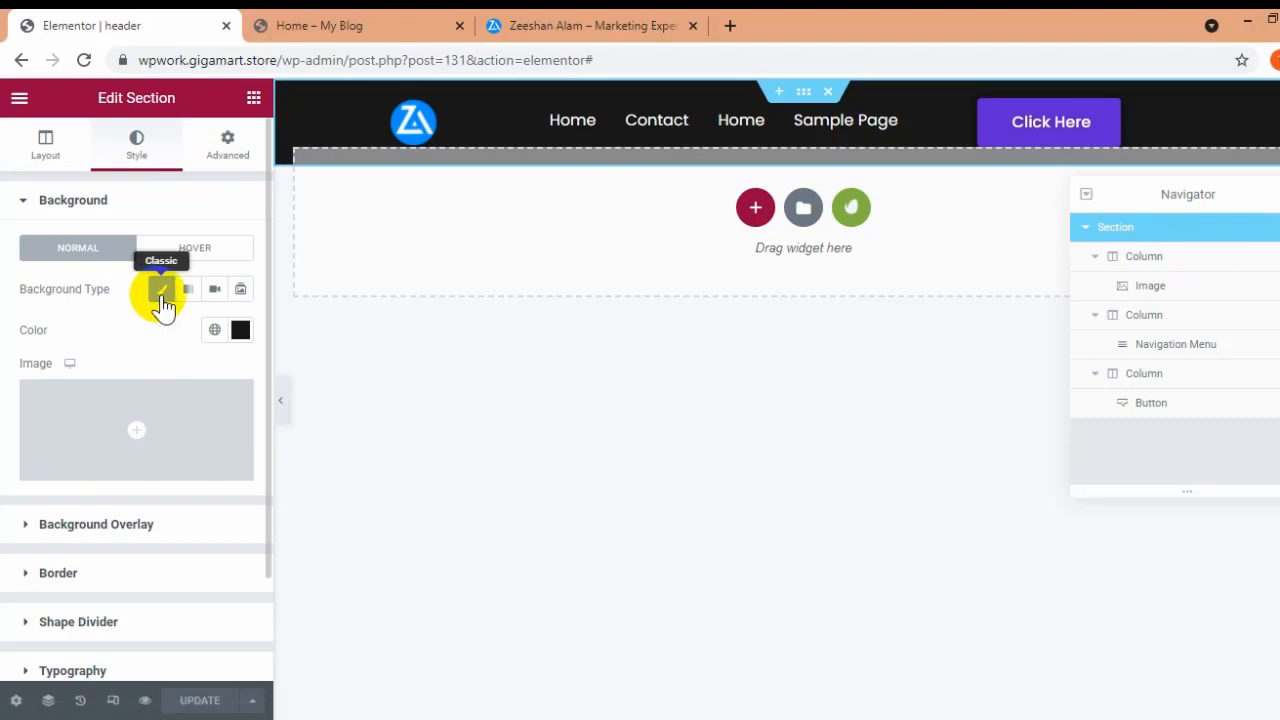
click(161, 291)
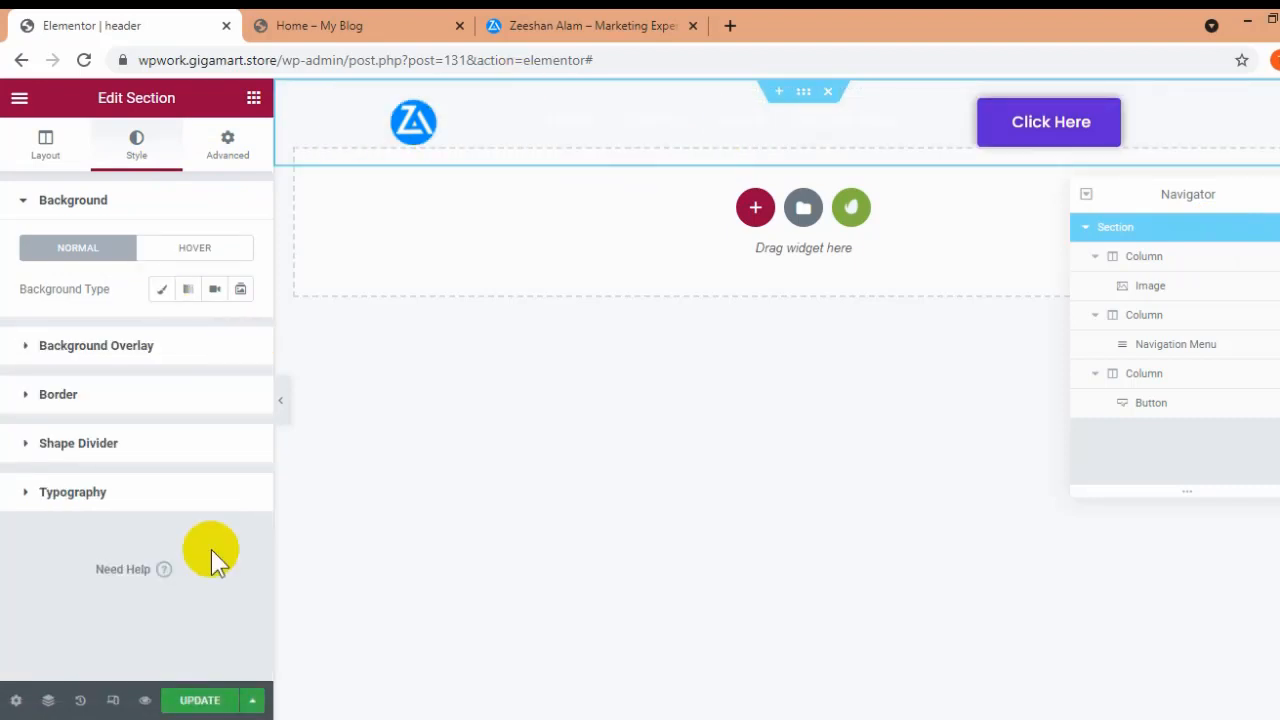
click(231, 703)
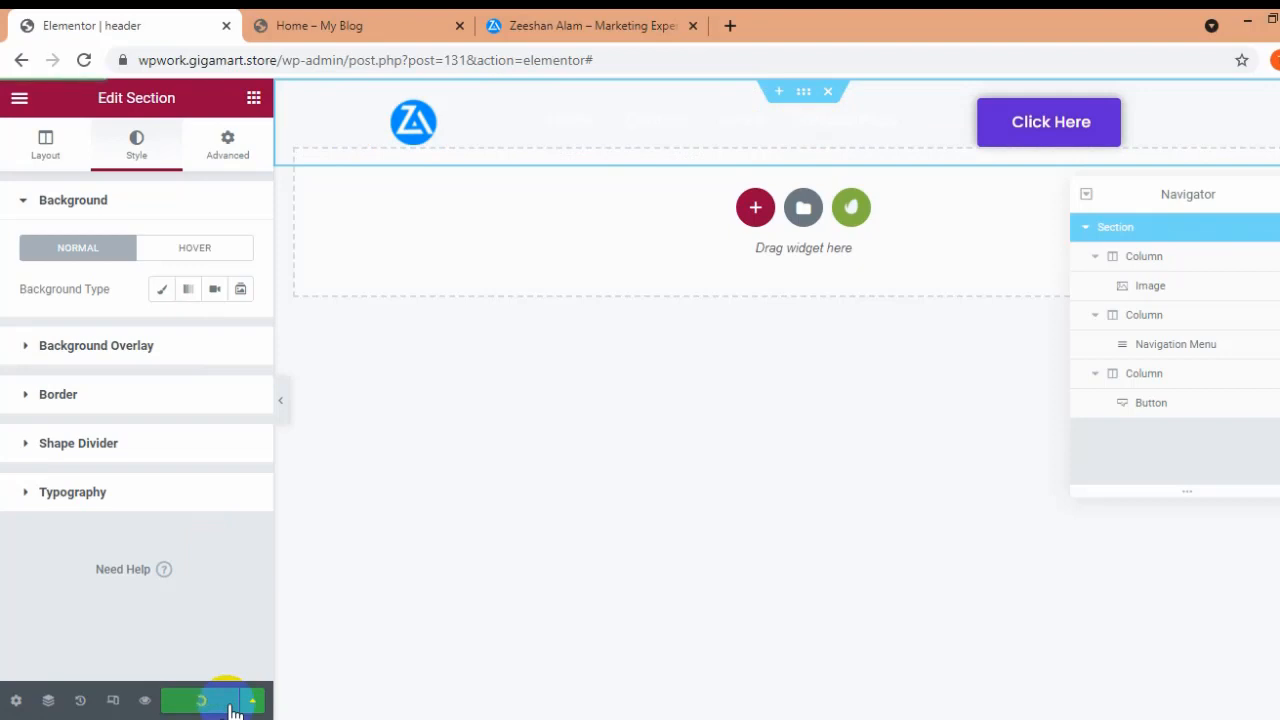
click(310, 25)
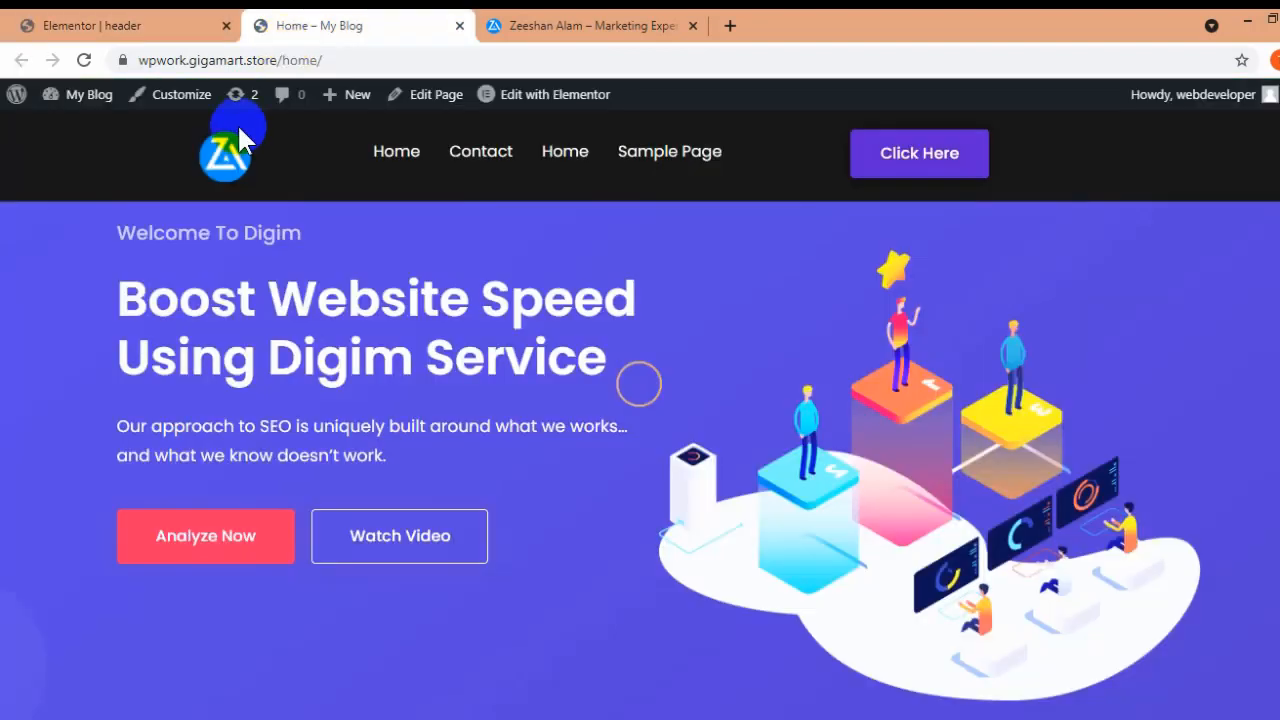
click(84, 60)
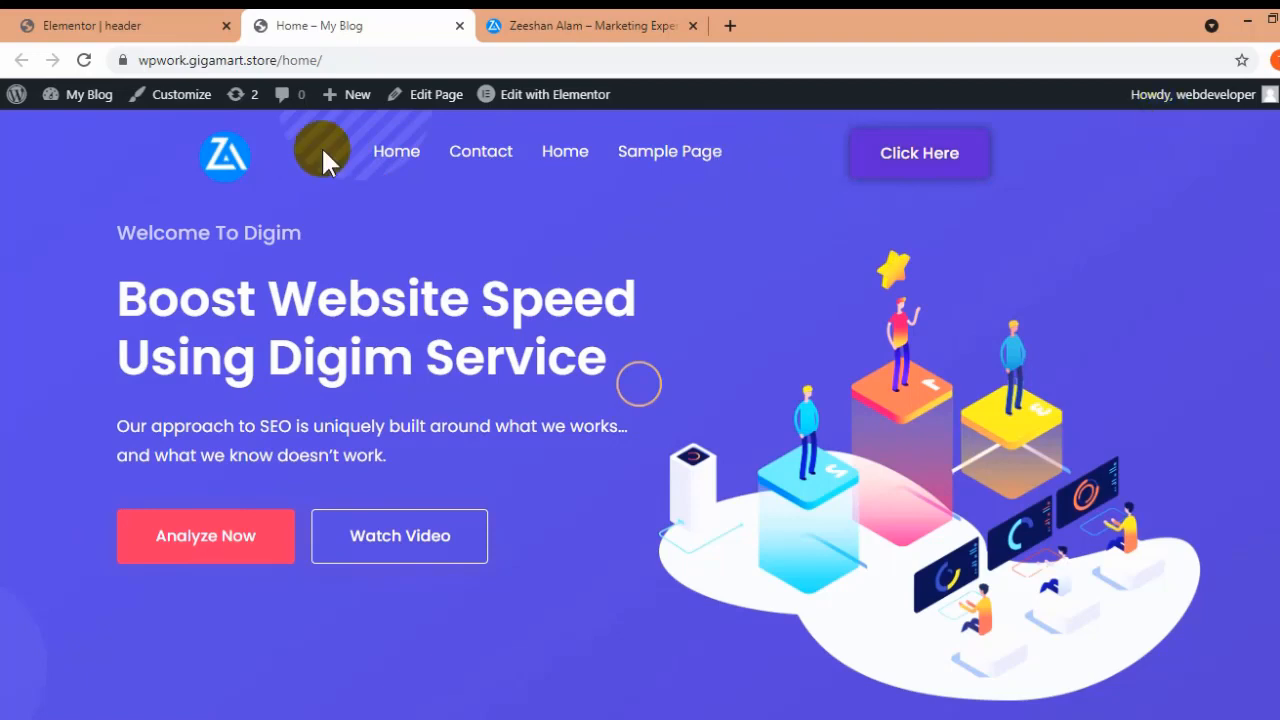
Step: Widen the menu column to shift the button farther right, update the template, and reload the home page
click(172, 22)
drag(973, 122, 1070, 118)
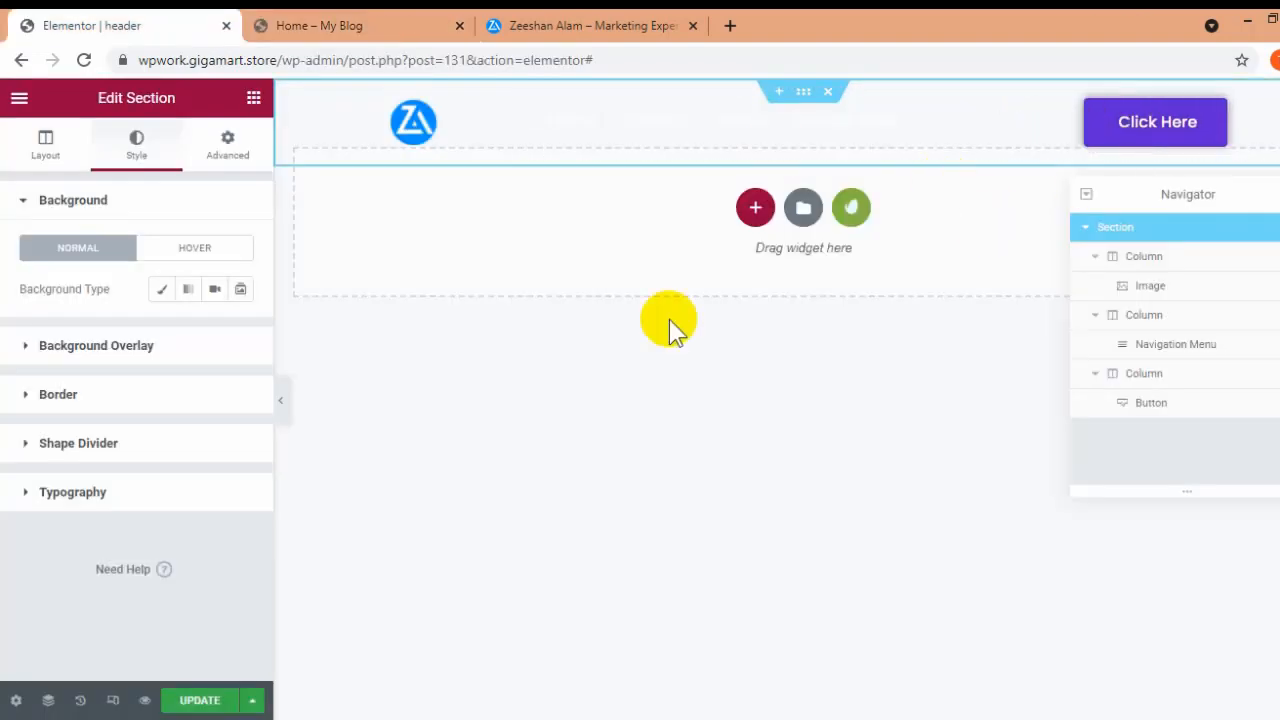
click(231, 703)
key(ctrl+Tab)
click(84, 60)
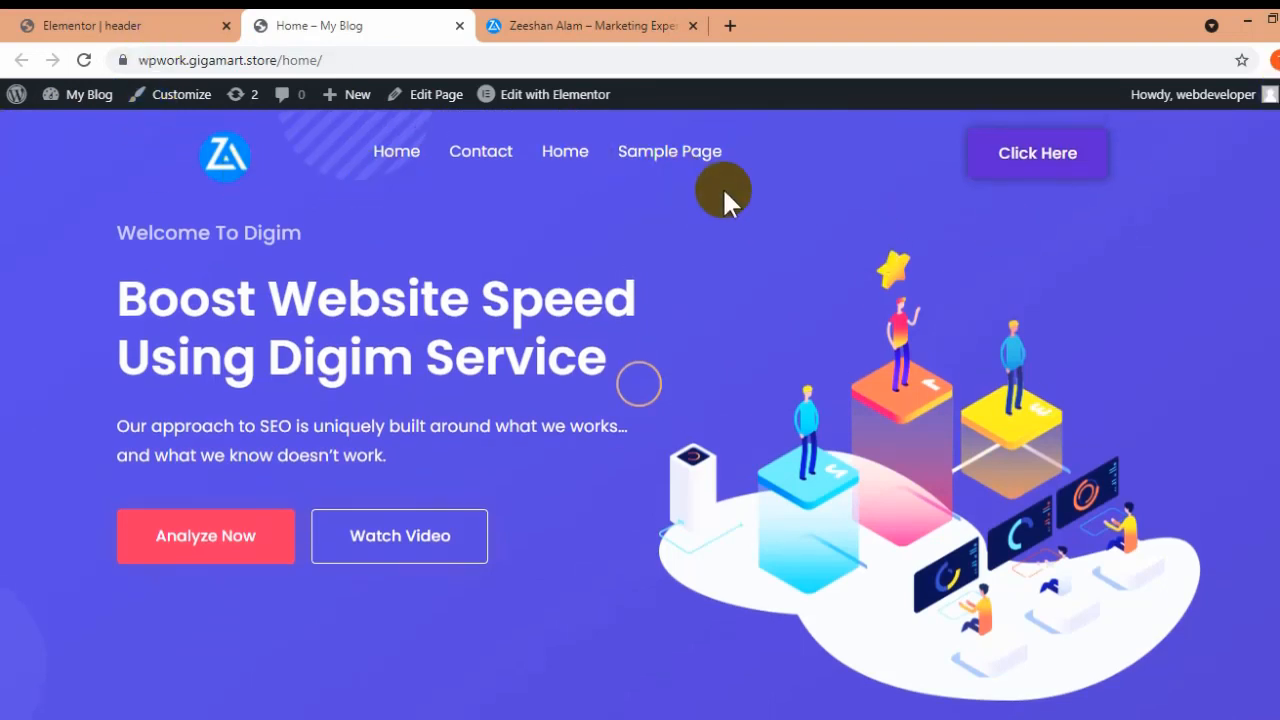
Step: Review the header section's layout and background settings, and compare the My Blog home page header with the reference marketing site
click(166, 22)
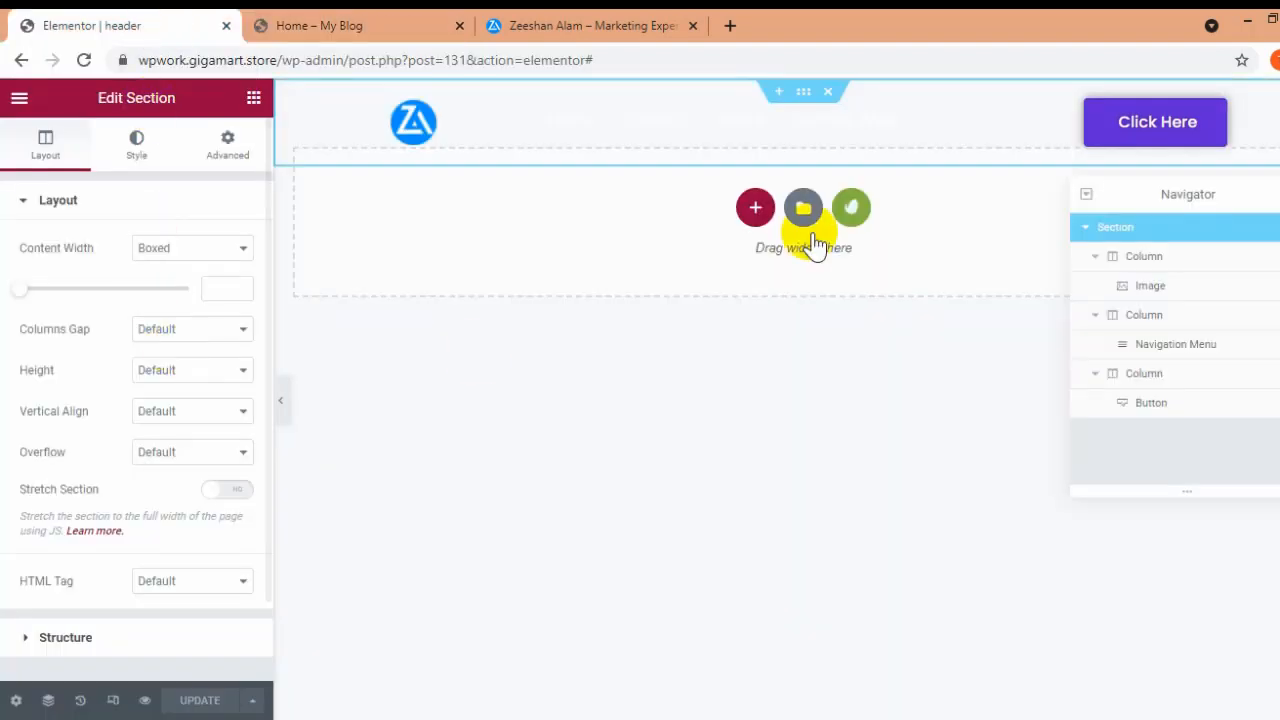
click(140, 145)
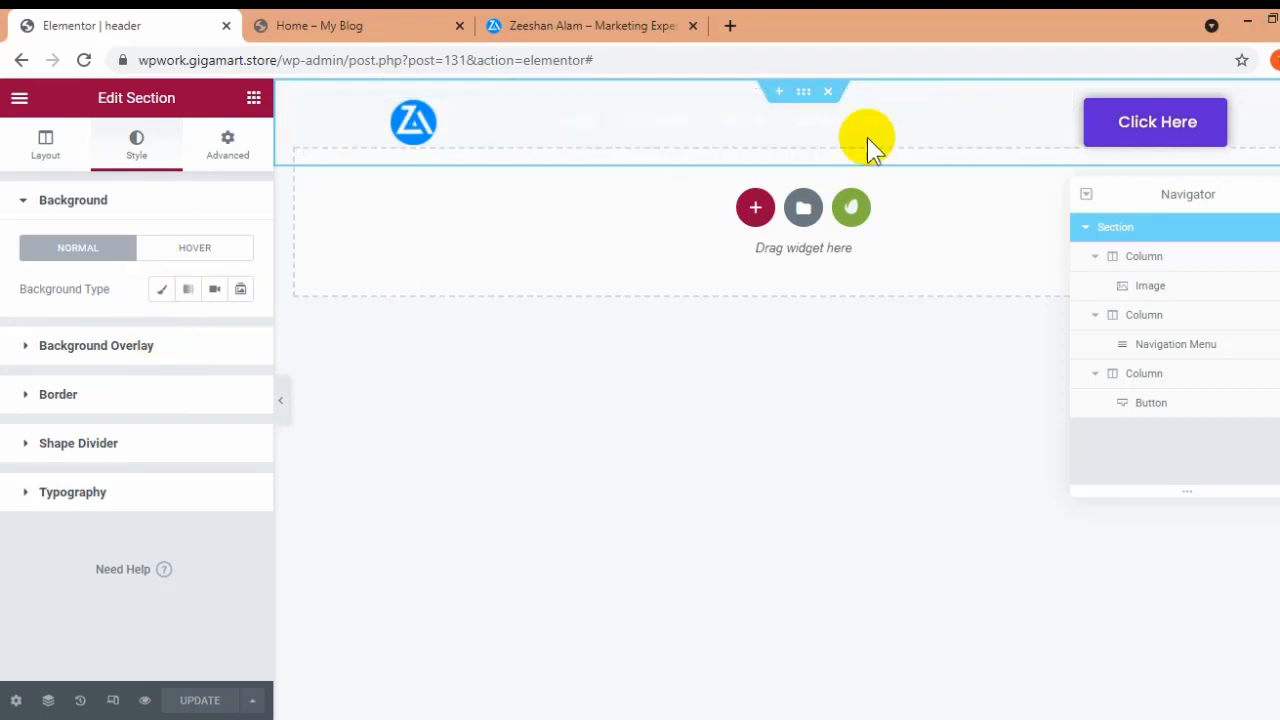
click(333, 30)
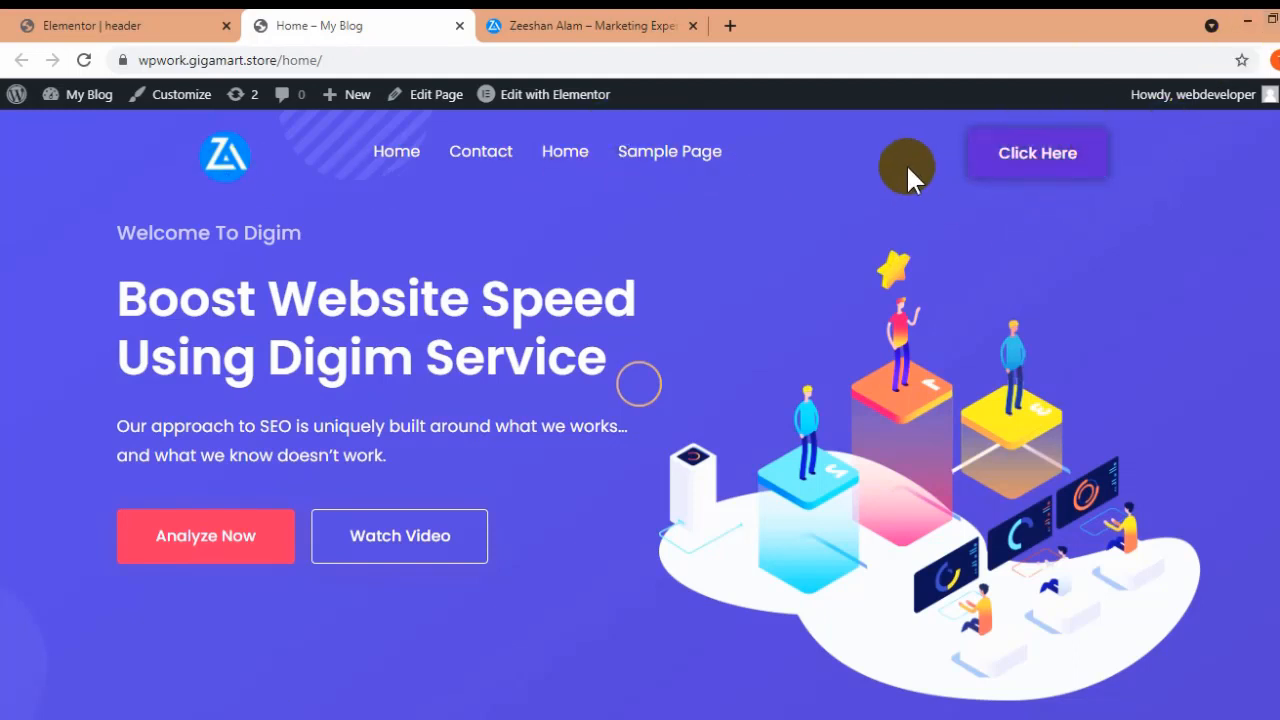
key(ctrl+Tab)
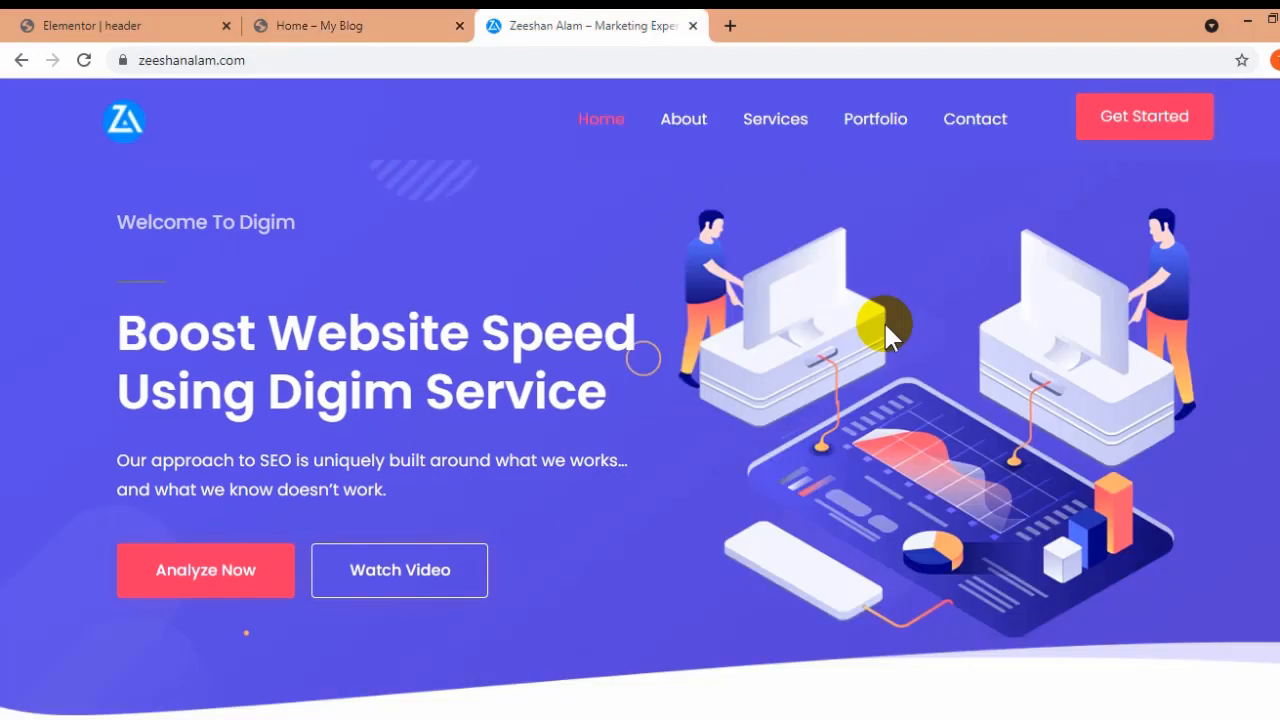